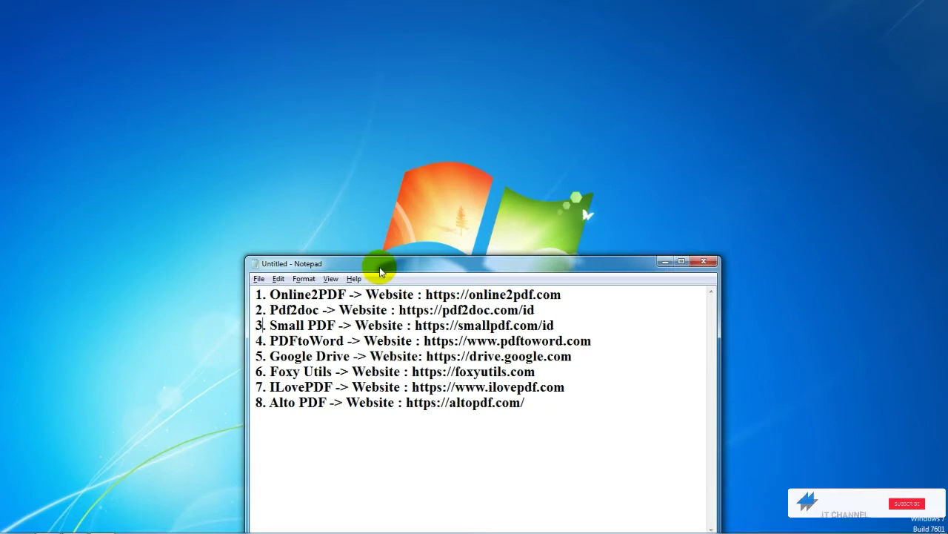
# Add the intro "Review PDF Converter terbaik yang pernah saya coba, berikut daftar PDF converter terbaik :" and a blank line above the numbered list.
pyautogui.click(255, 294)
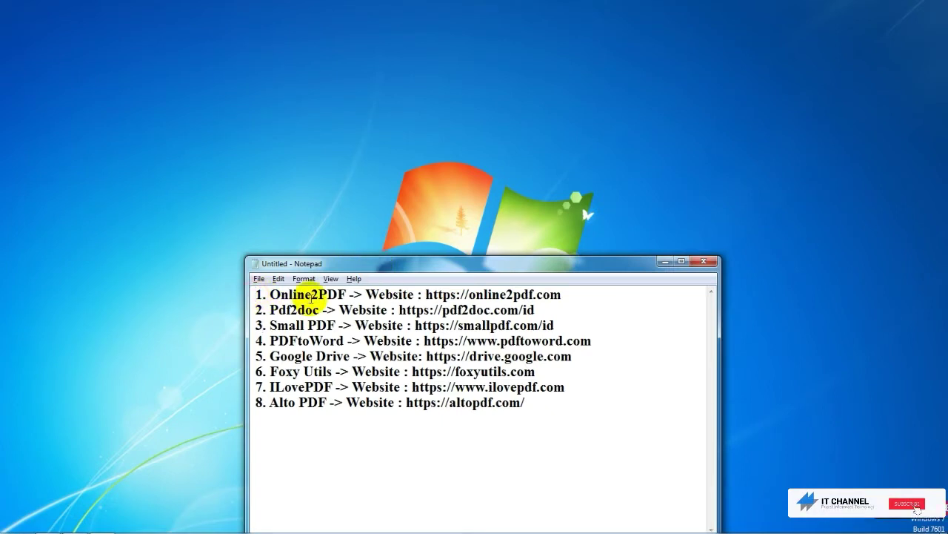
pyautogui.press('Return')
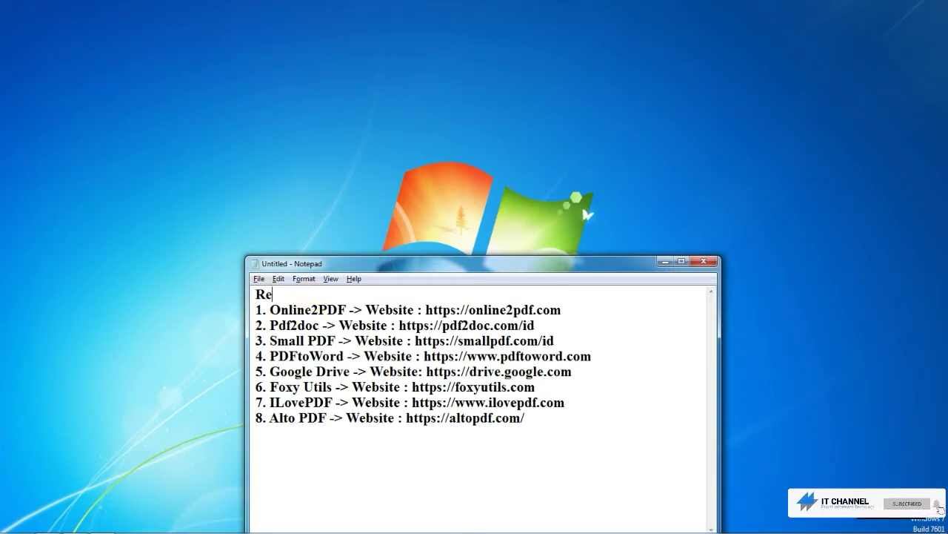
pyautogui.write('Review PDF Converter terbaik yang pernah saya coba, berikut daftar')
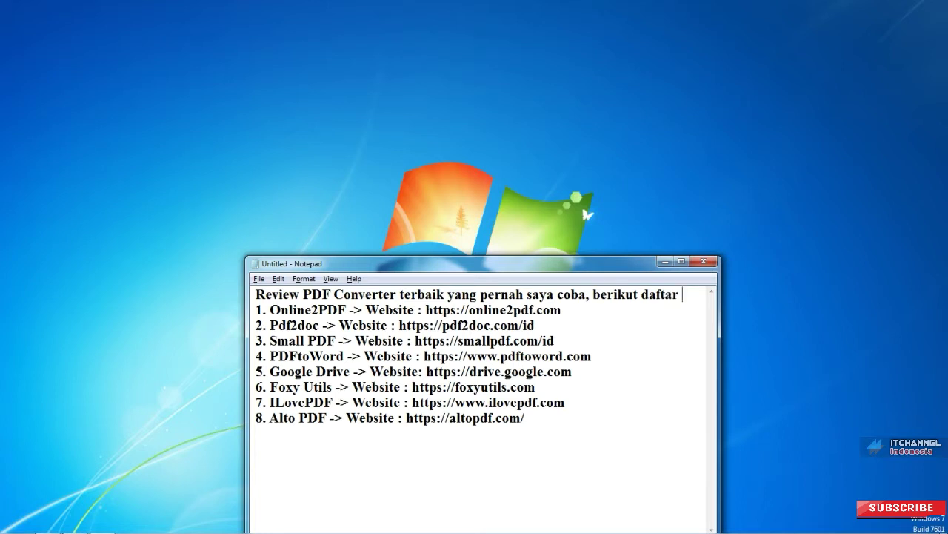
pyautogui.write('F')
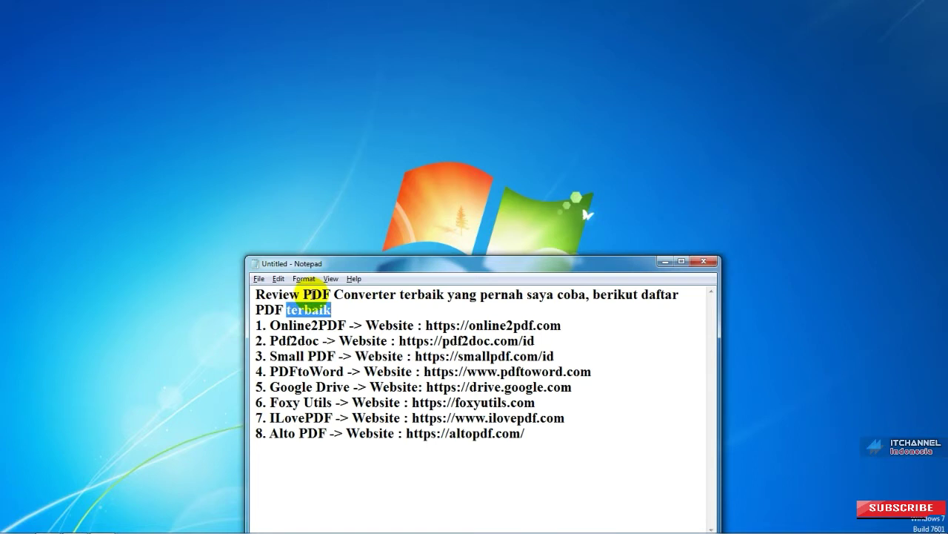
pyautogui.write('converter')
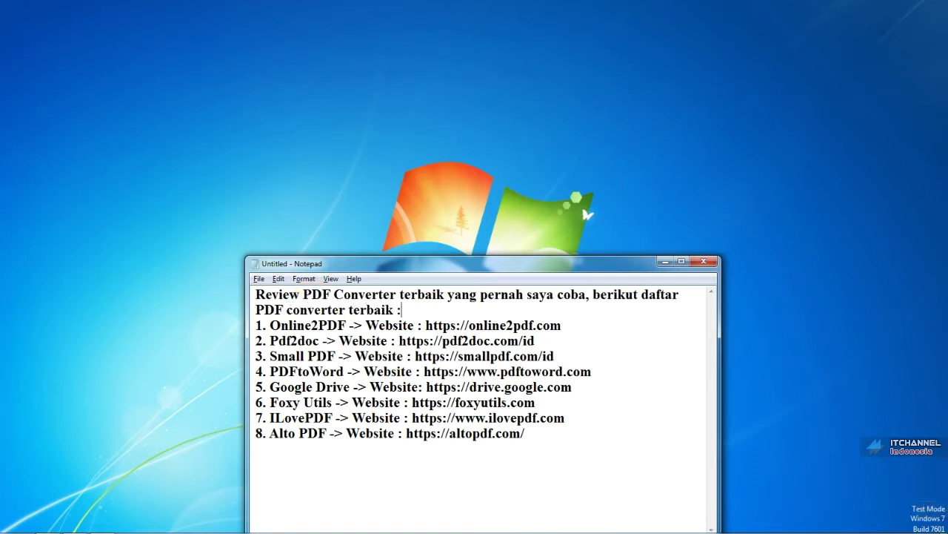
pyautogui.press('Return')
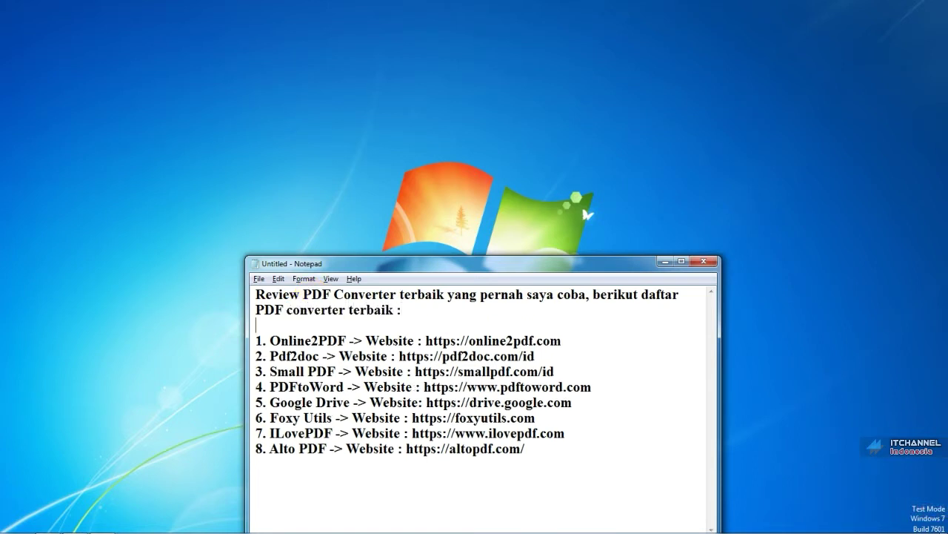
# Select the Online2PDF address in the list, switch to Chrome and open online2pdf.com in a maximized window.
pyautogui.hotkey('shift', 'End')
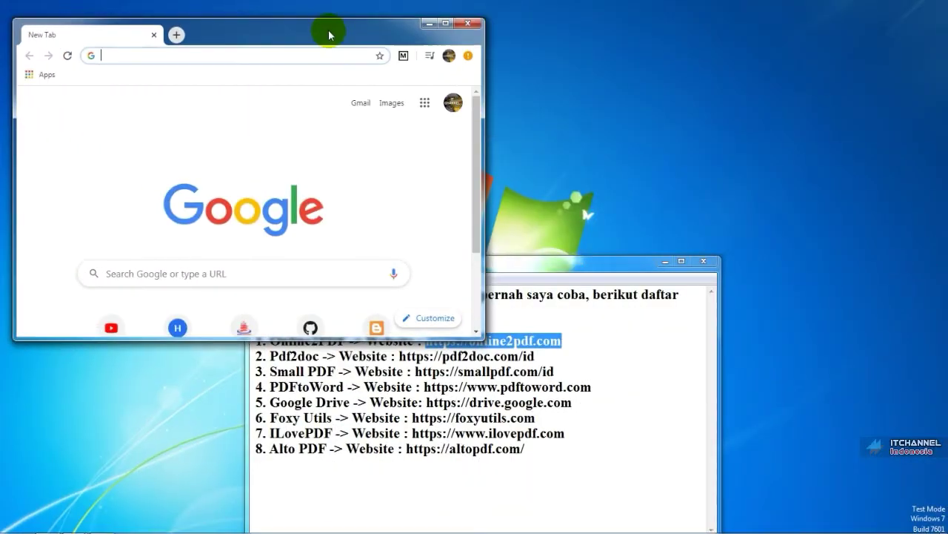
pyautogui.write('onlin')
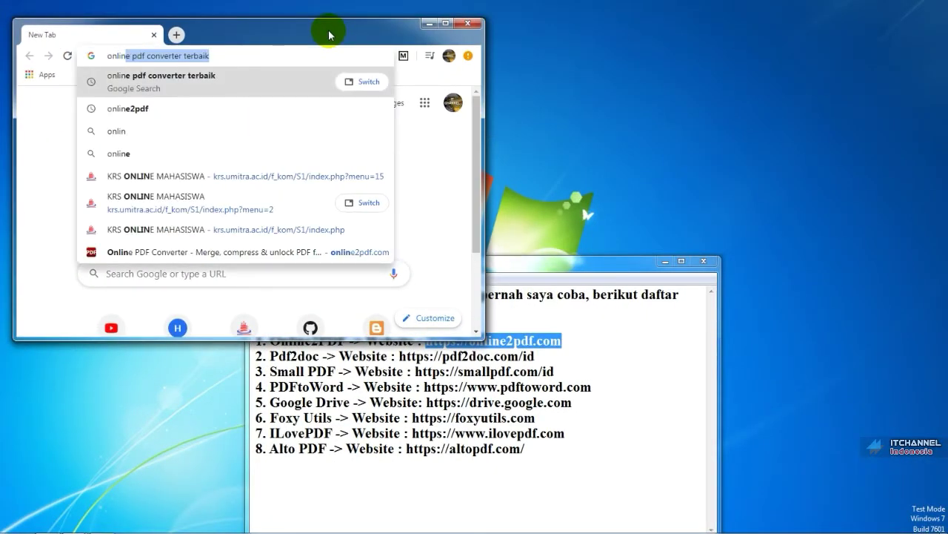
pyautogui.write('ep')
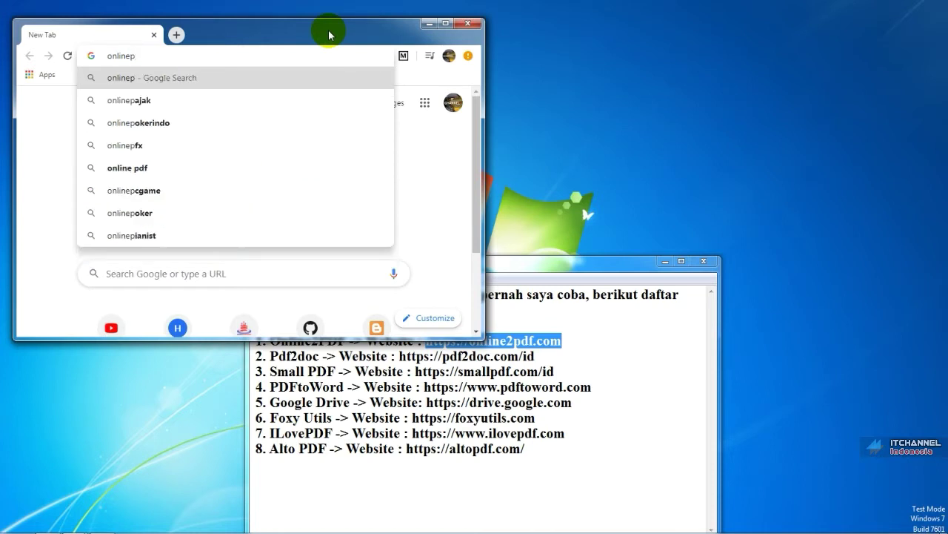
pyautogui.press('BackSpace')
pyautogui.write('2')
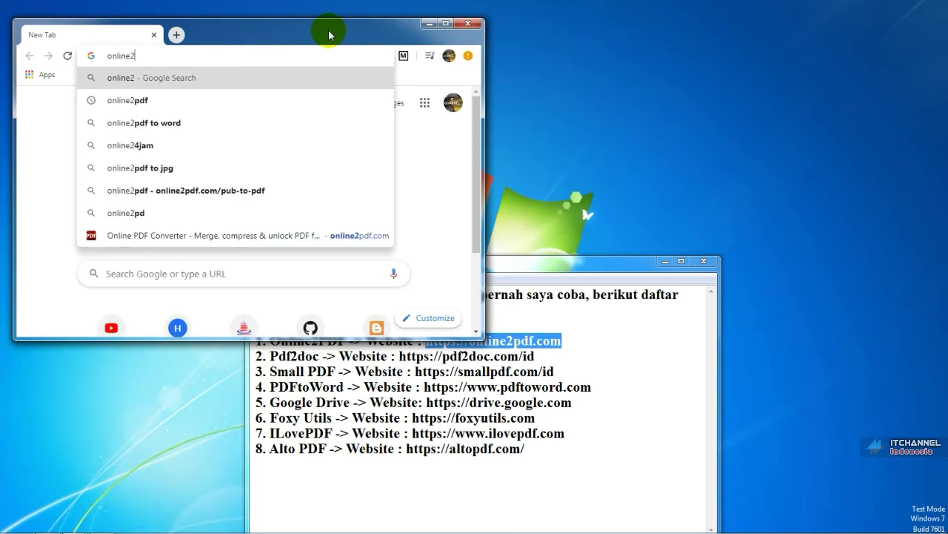
pyautogui.write('pdf.com')
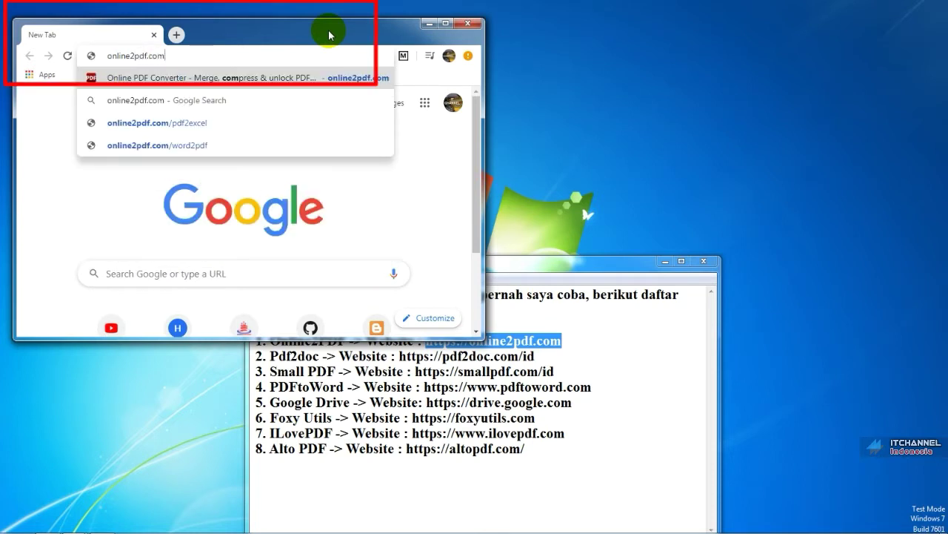
pyautogui.press('Return')
pyautogui.doubleClick(331, 34)
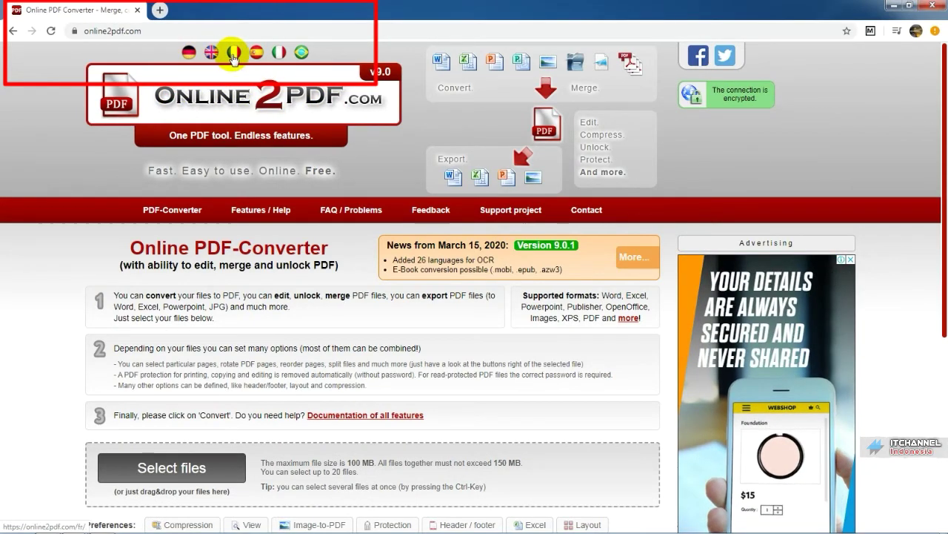
# Look through the compression, view and image-to-PDF preferences, including the choices for image quality, resolution and colour.
pyautogui.click(498, 71)
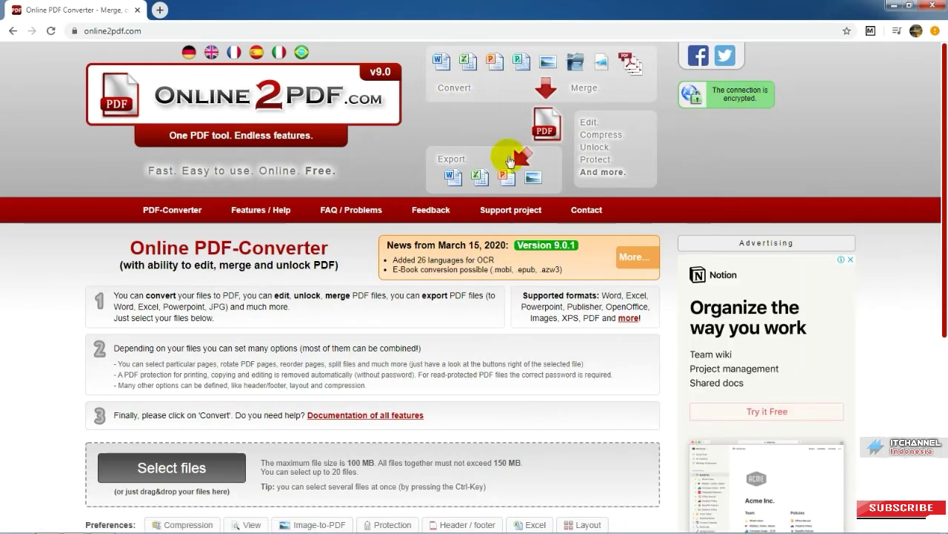
pyautogui.moveTo(945, 143); pyautogui.dragTo(941, 268)
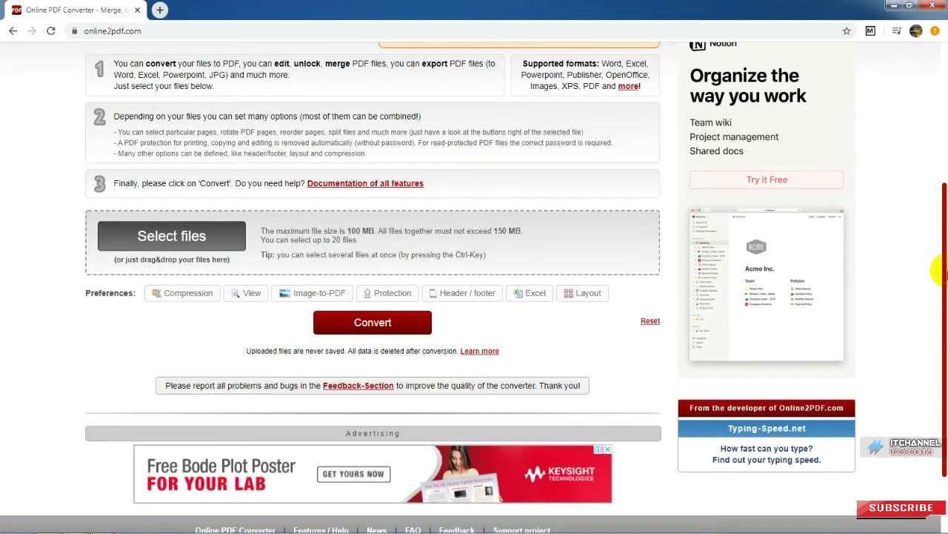
pyautogui.click(168, 295)
pyautogui.click(304, 351)
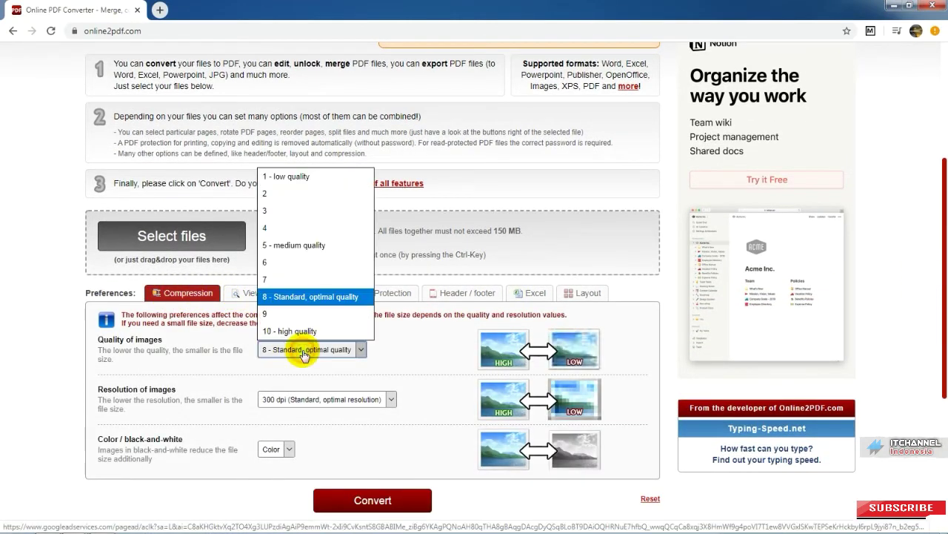
pyautogui.click(304, 353)
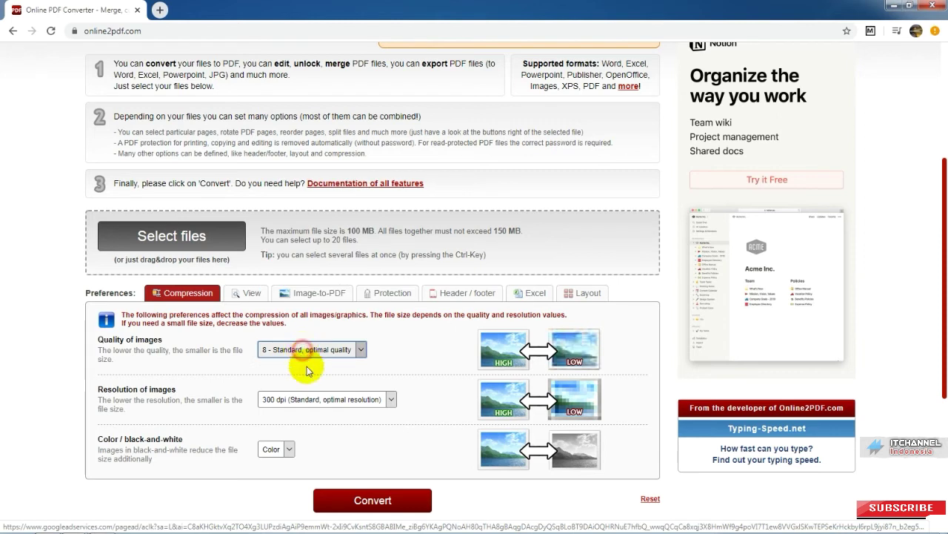
pyautogui.click(330, 407)
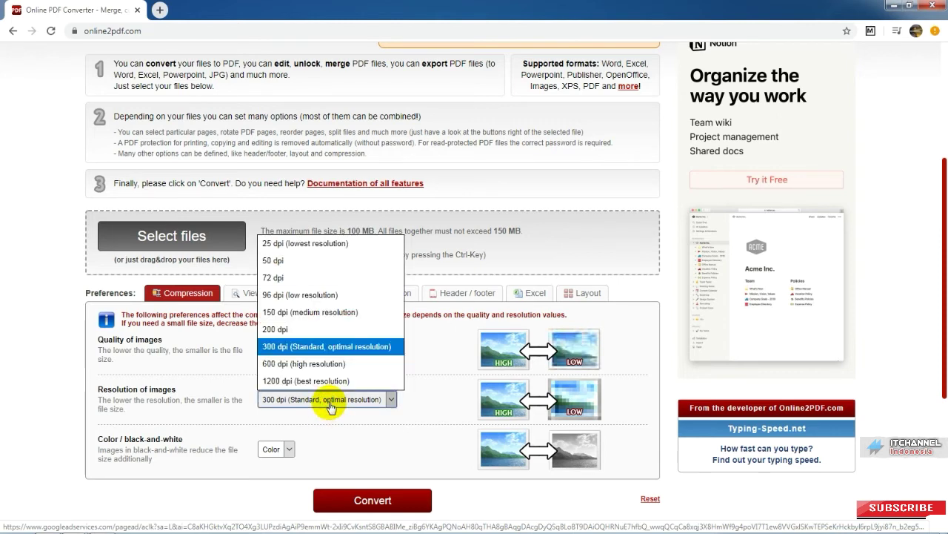
pyautogui.click(329, 406)
pyautogui.click(289, 450)
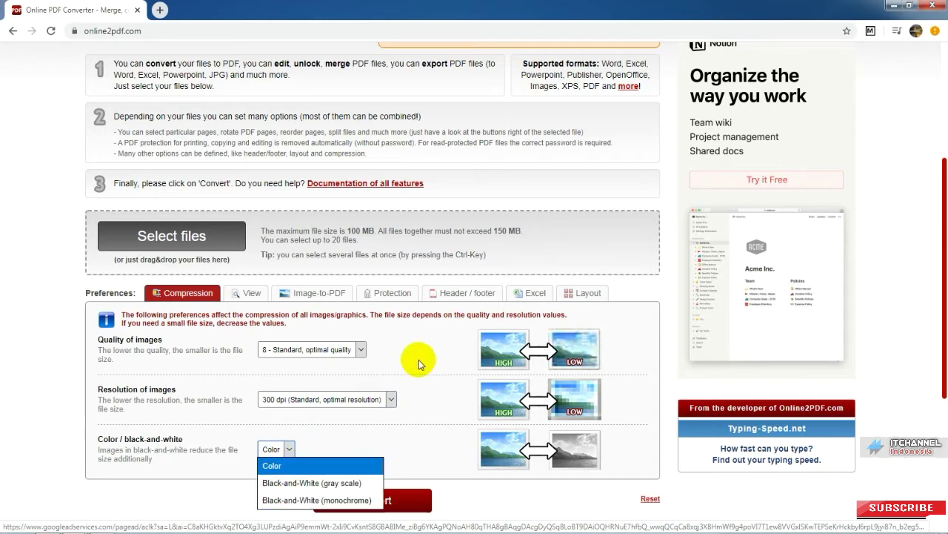
pyautogui.click(251, 293)
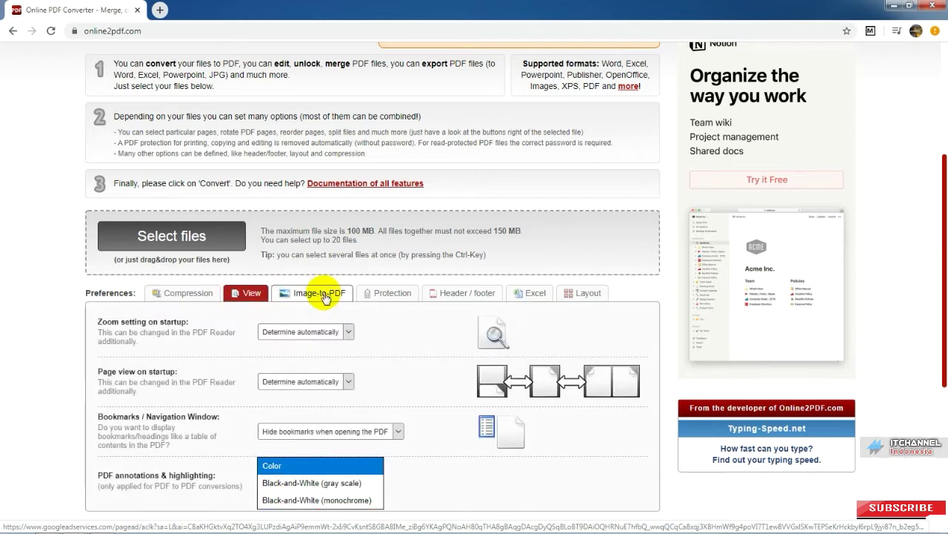
pyautogui.click(324, 297)
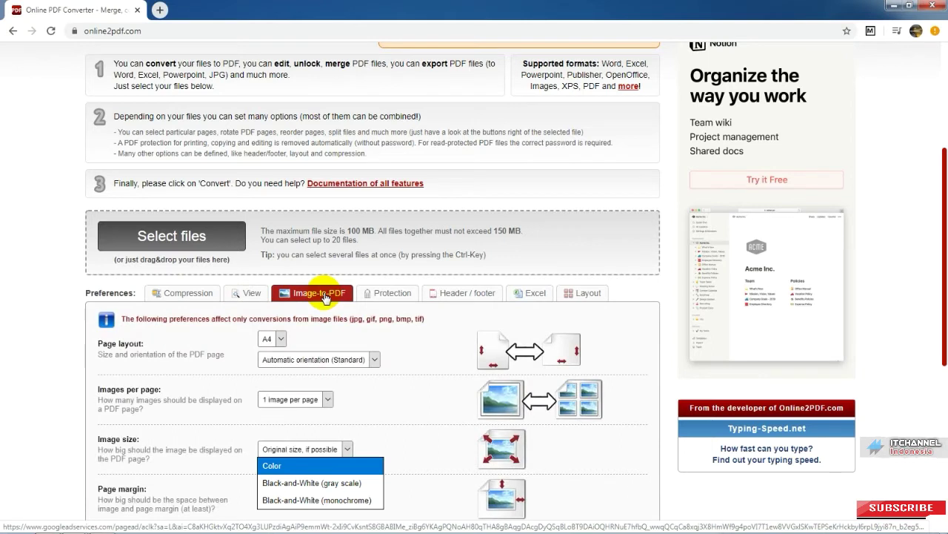
pyautogui.click(193, 294)
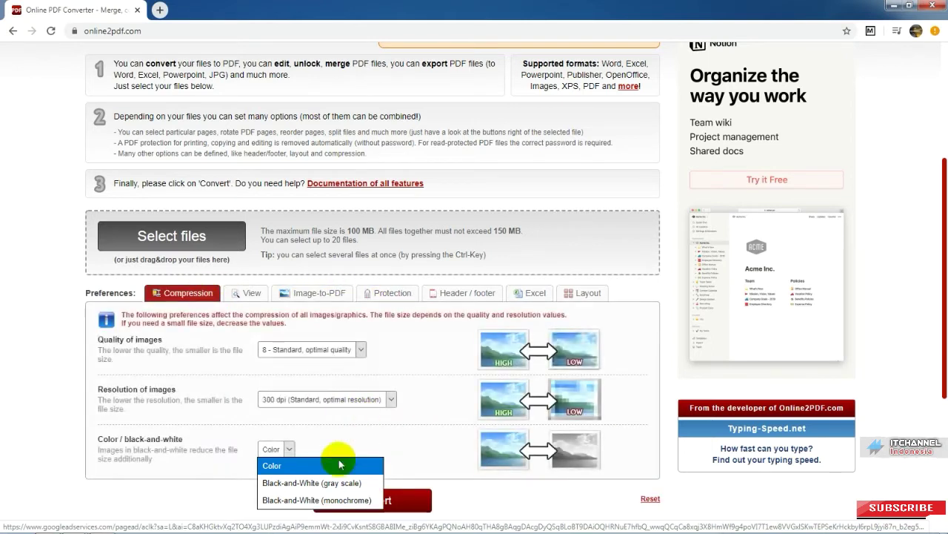
pyautogui.click(275, 453)
# Examine the protection, header/footer, Excel and layout preferences, including the decimal separator, date language and PDF page layout choices.
pyautogui.click(392, 295)
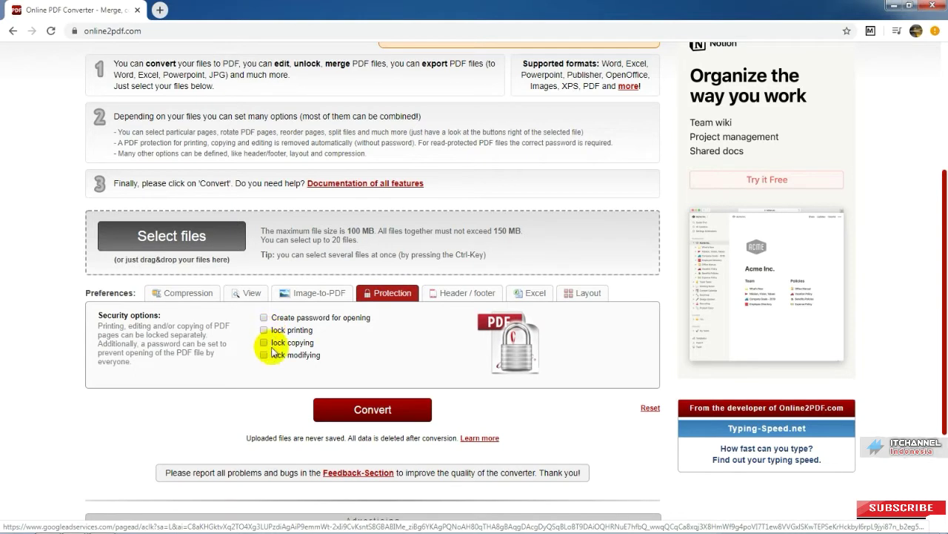
pyautogui.click(461, 294)
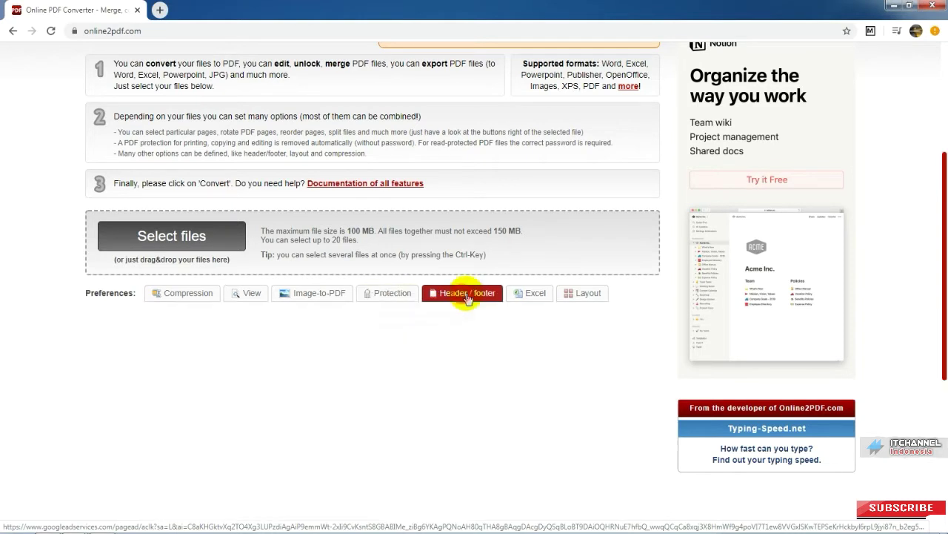
pyautogui.click(537, 294)
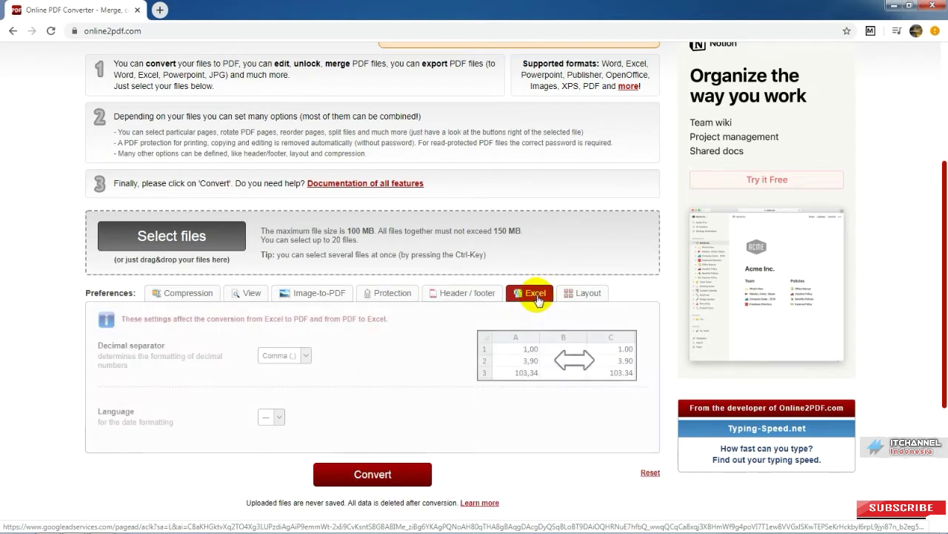
pyautogui.click(273, 358)
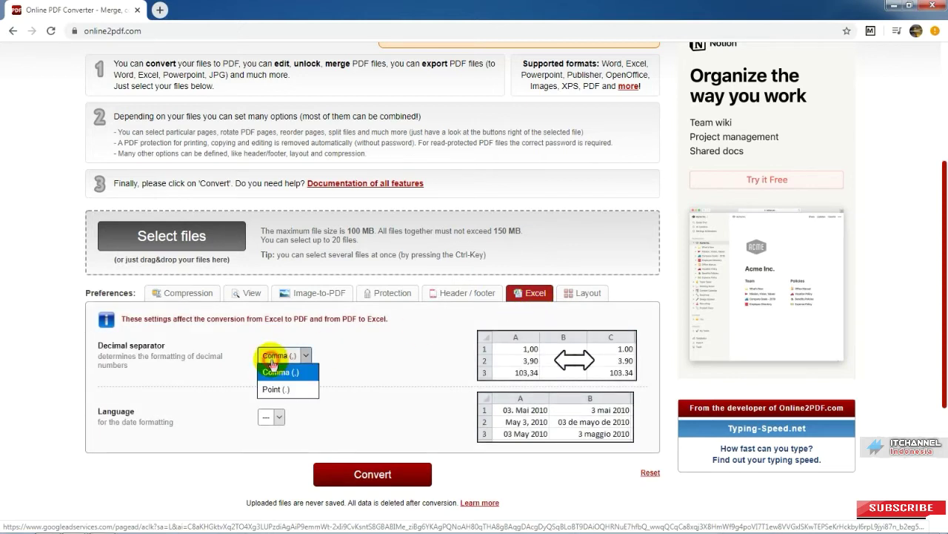
pyautogui.click(272, 363)
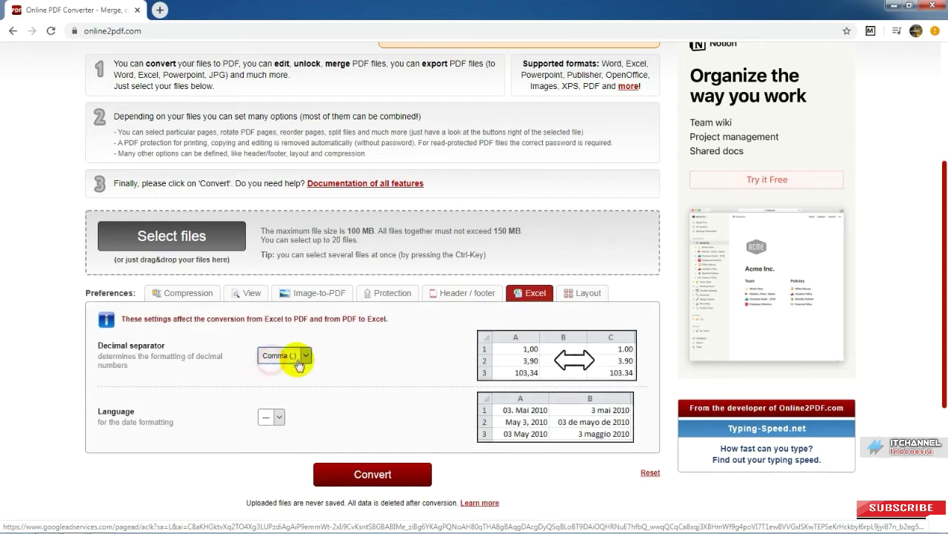
pyautogui.click(278, 418)
pyautogui.click(278, 418)
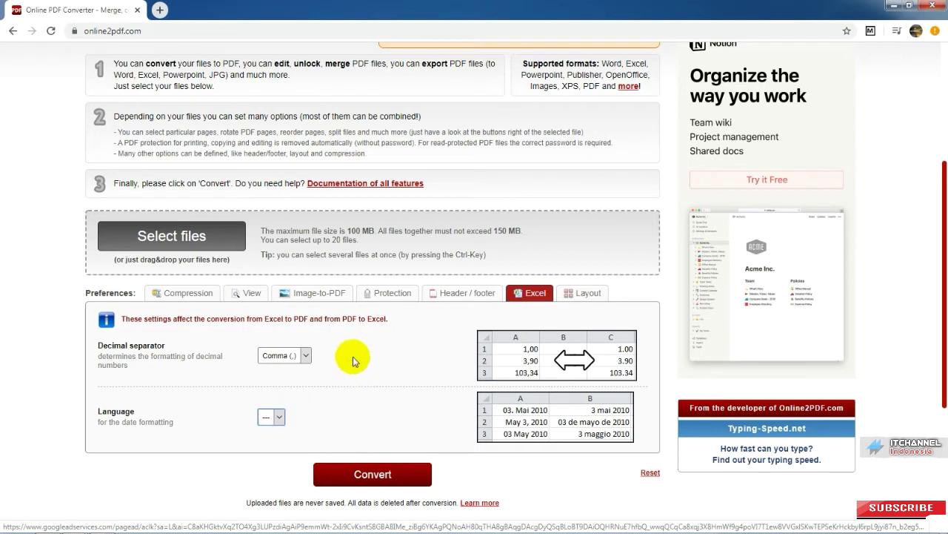
pyautogui.click(571, 296)
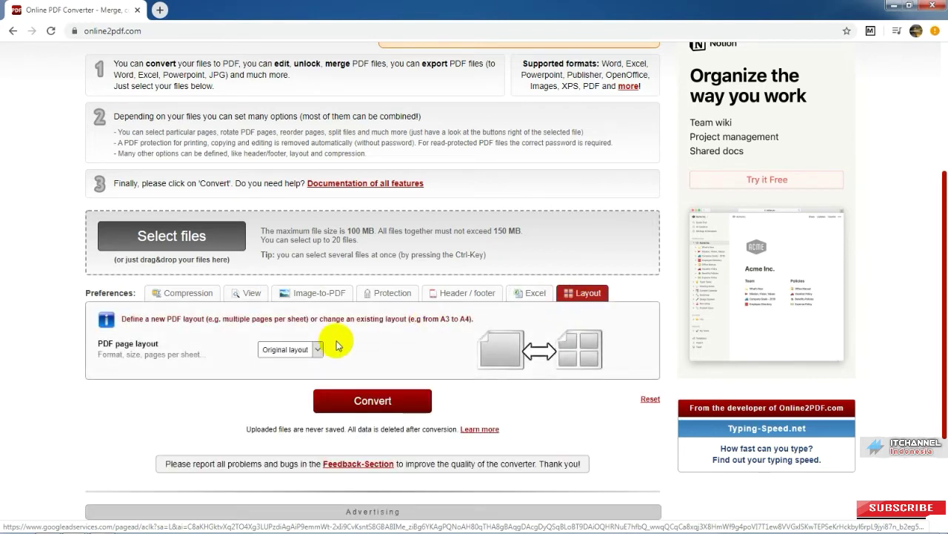
pyautogui.click(317, 350)
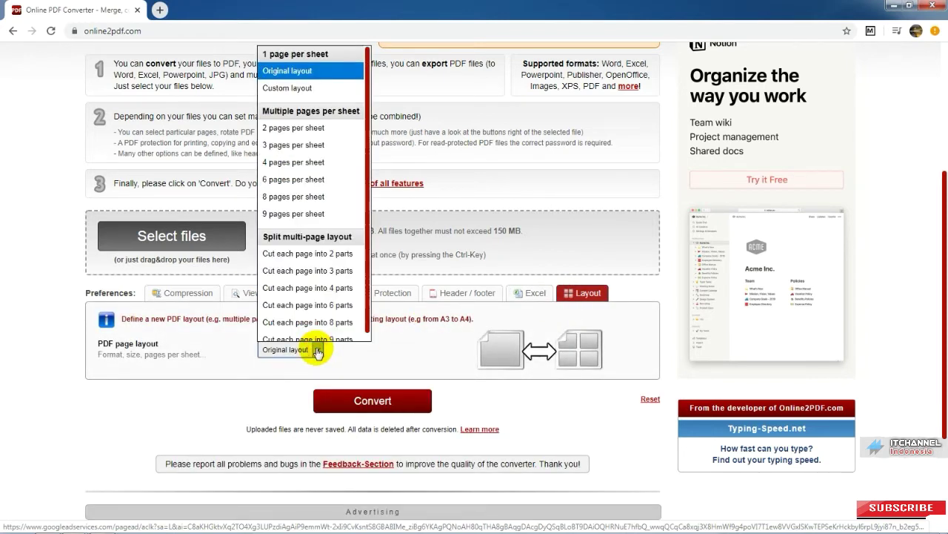
pyautogui.click(318, 350)
# Return to the compression preferences and load 74-Article Text-934-1-10-20181229.pdf from the Downloads folder as the file to convert.
pyautogui.click(186, 293)
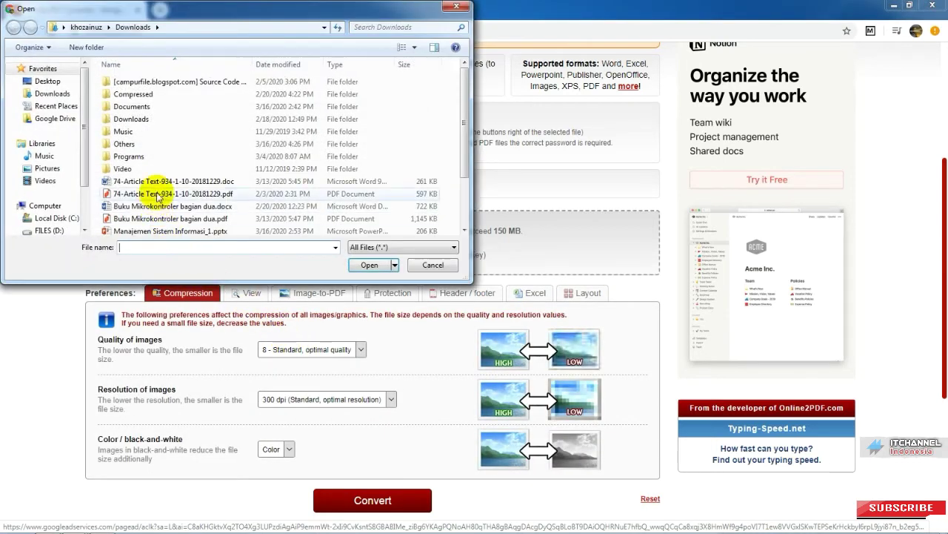
pyautogui.doubleClick(157, 192)
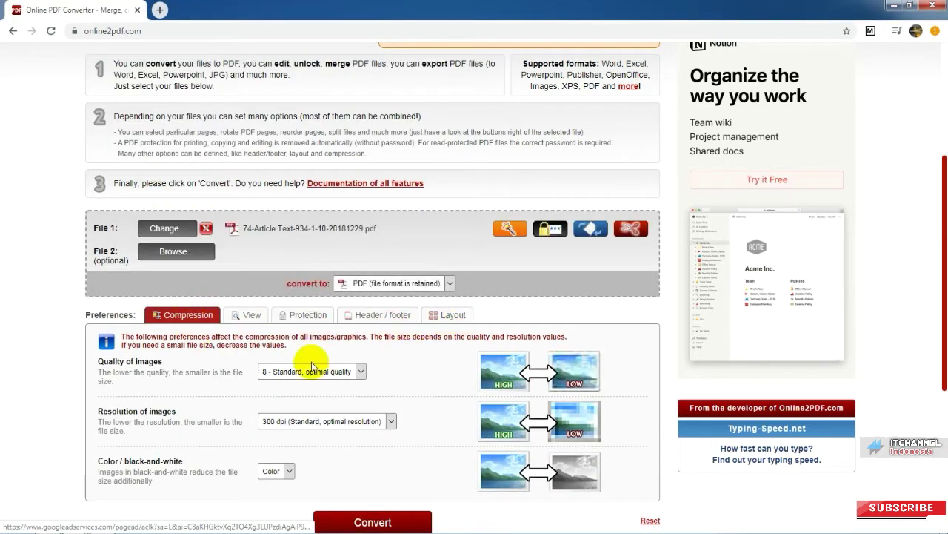
# Set the image quality to 10 - high quality and the resolution to 1200 dpi (best resolution), and convert the PDF.
pyautogui.click(320, 370)
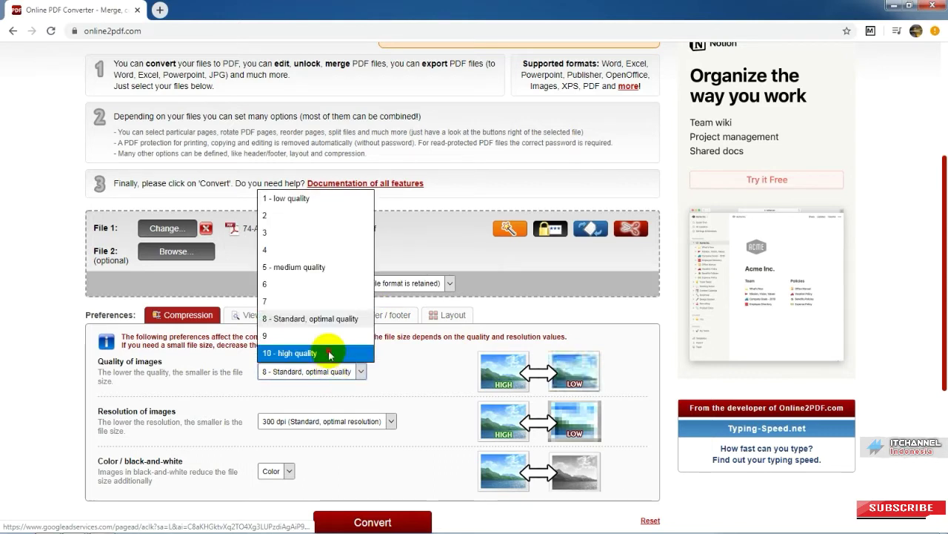
pyautogui.click(329, 353)
pyautogui.click(348, 421)
pyautogui.click(342, 404)
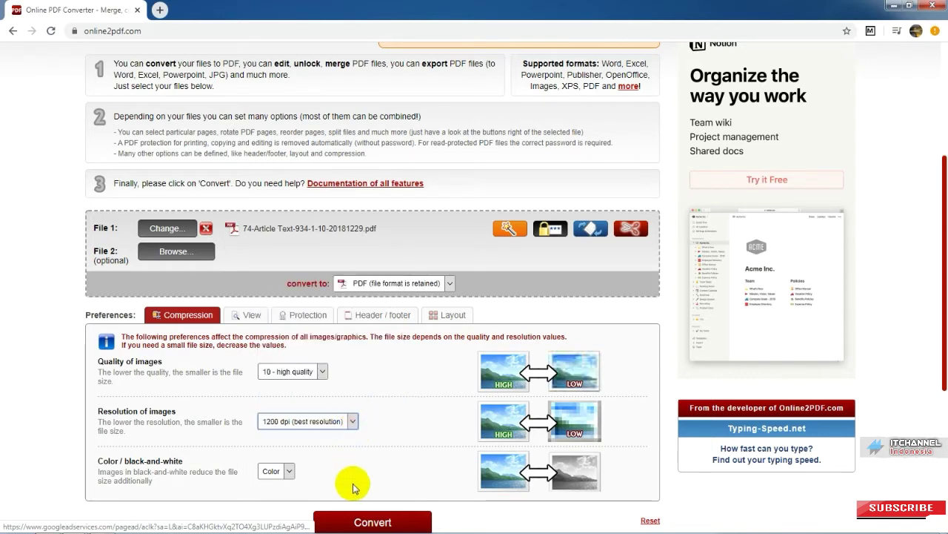
pyautogui.click(380, 523)
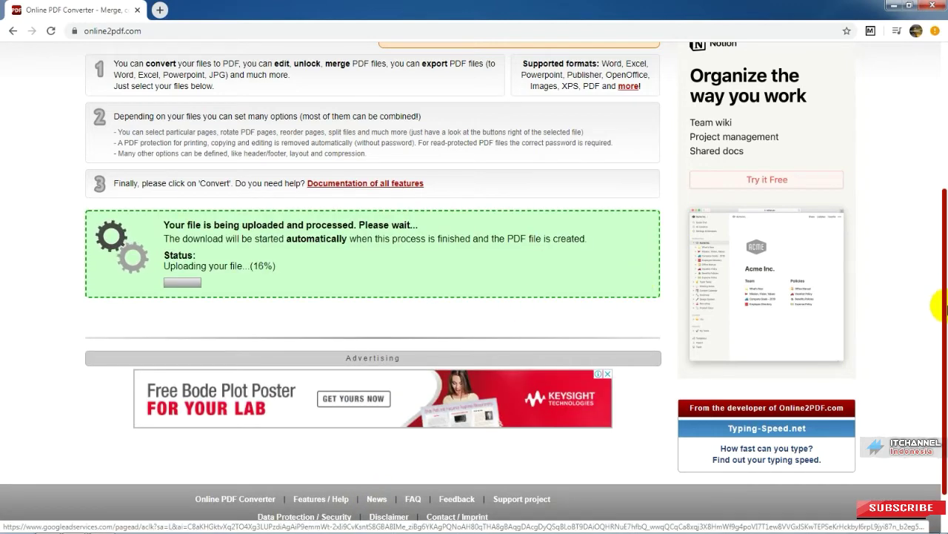
pyautogui.moveTo(943, 304); pyautogui.dragTo(945, 275)
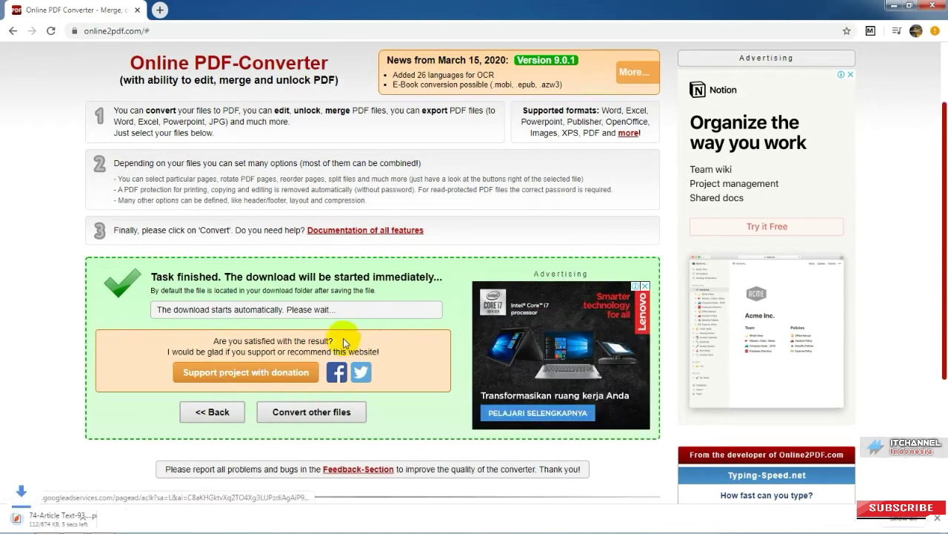
# Return to the conversion settings and look through the output formats available for the loaded PDF, from Word and Excel to e-book types.
pyautogui.click(213, 416)
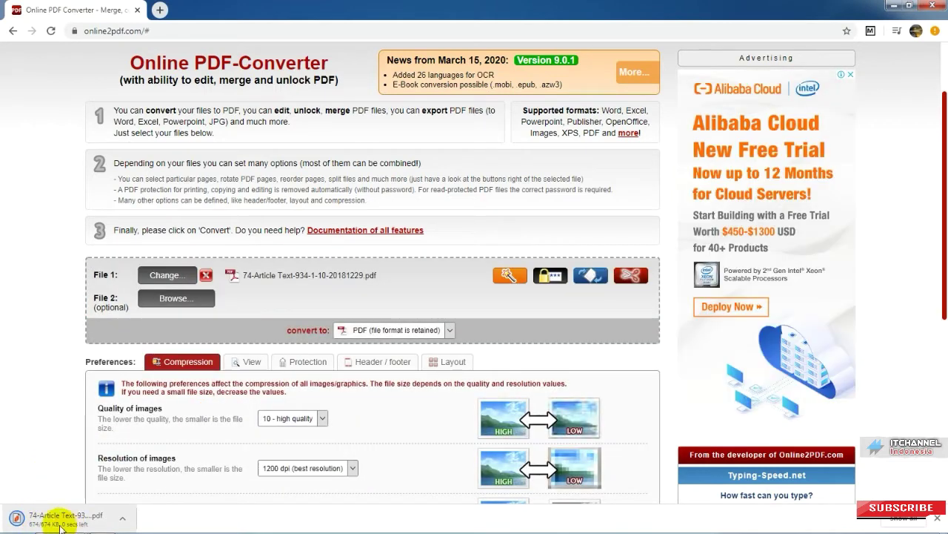
pyautogui.click(396, 330)
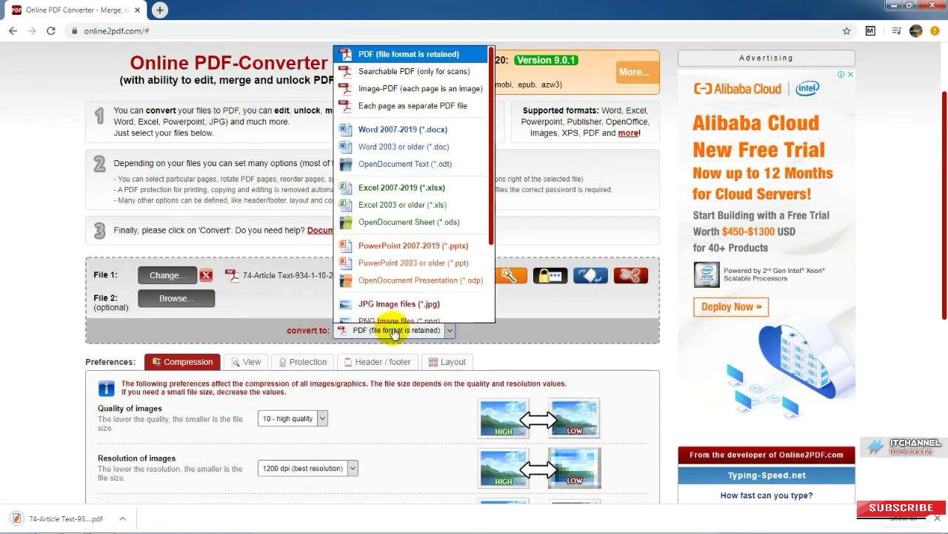
pyautogui.moveTo(490, 209); pyautogui.dragTo(495, 292)
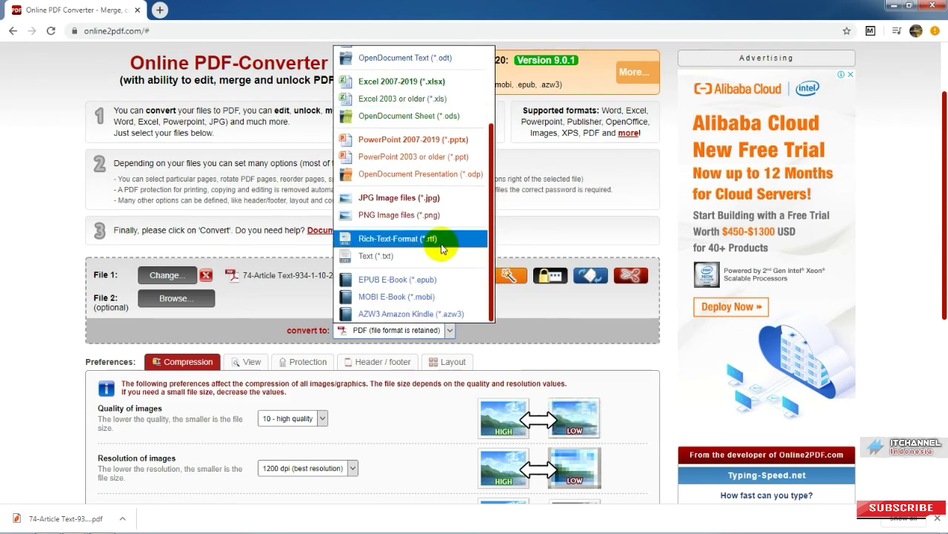
pyautogui.moveTo(491, 303); pyautogui.dragTo(493, 261)
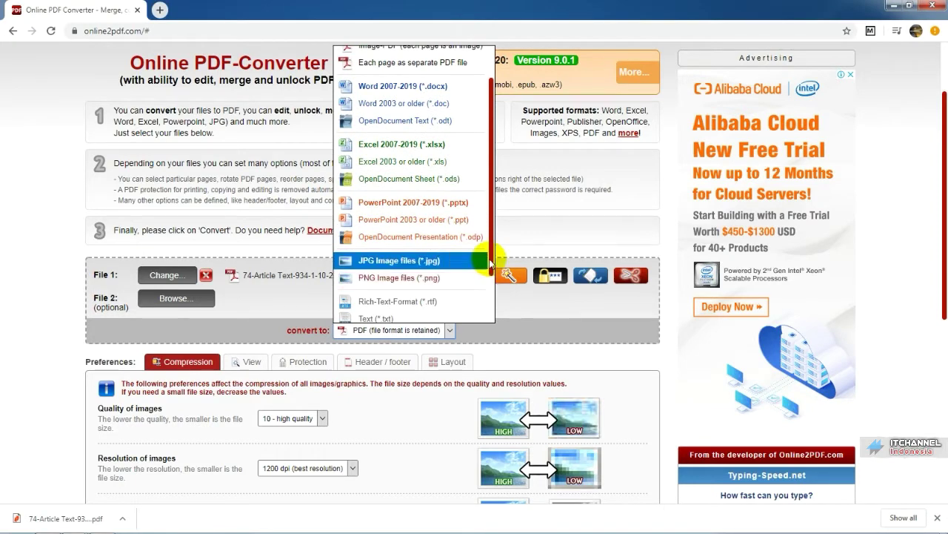
pyautogui.moveTo(492, 258); pyautogui.dragTo(502, 186)
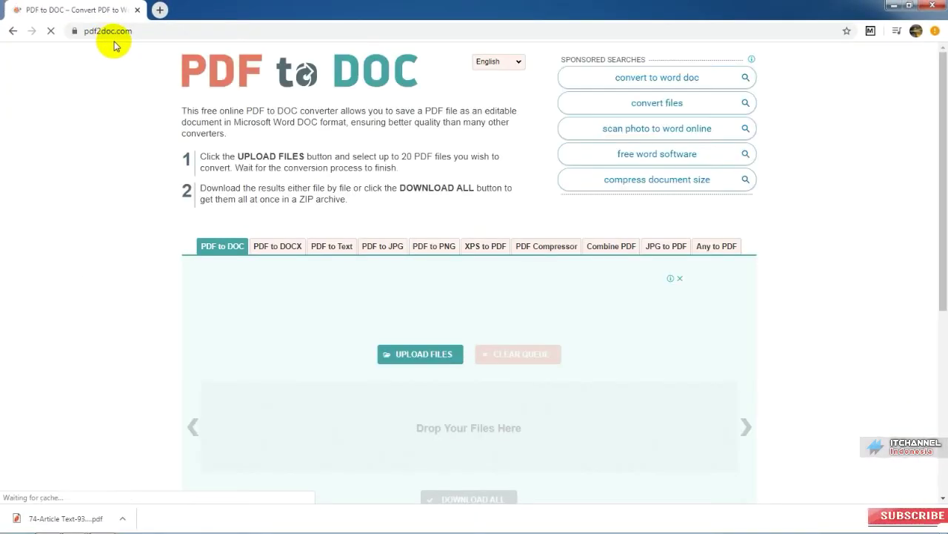
# Point out the pdf2doc.com address and the PDF to DOC heading, and switch the site's language to Indonesia.
pyautogui.click(111, 31)
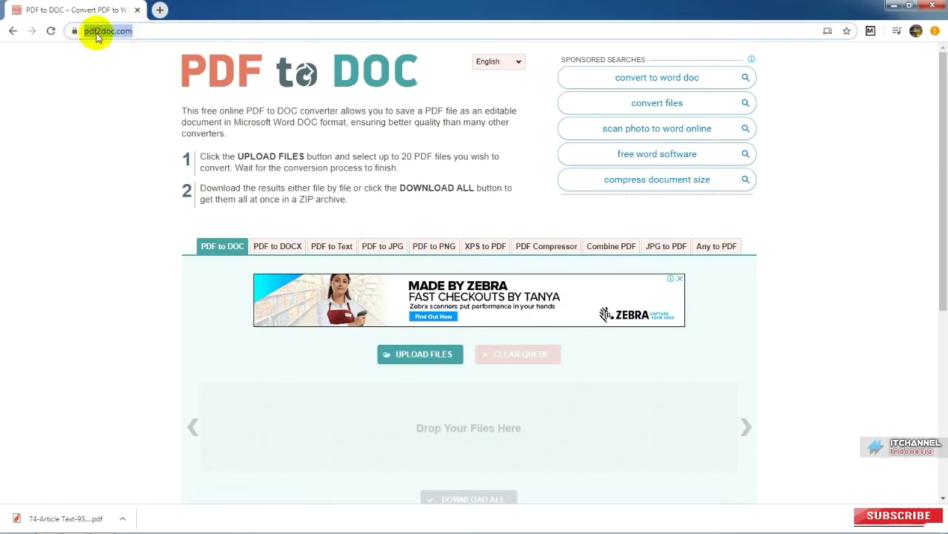
pyautogui.moveTo(152, 67); pyautogui.dragTo(404, 87)
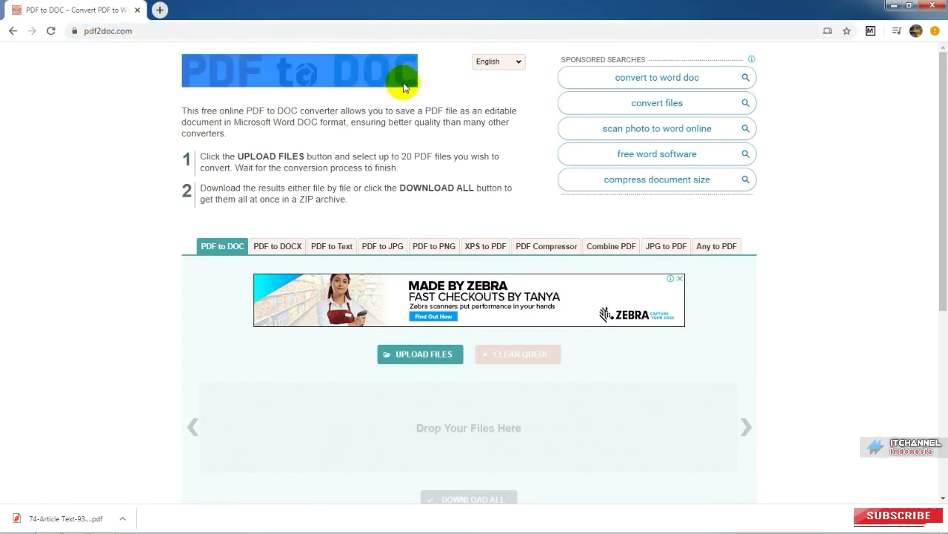
pyautogui.click(426, 103)
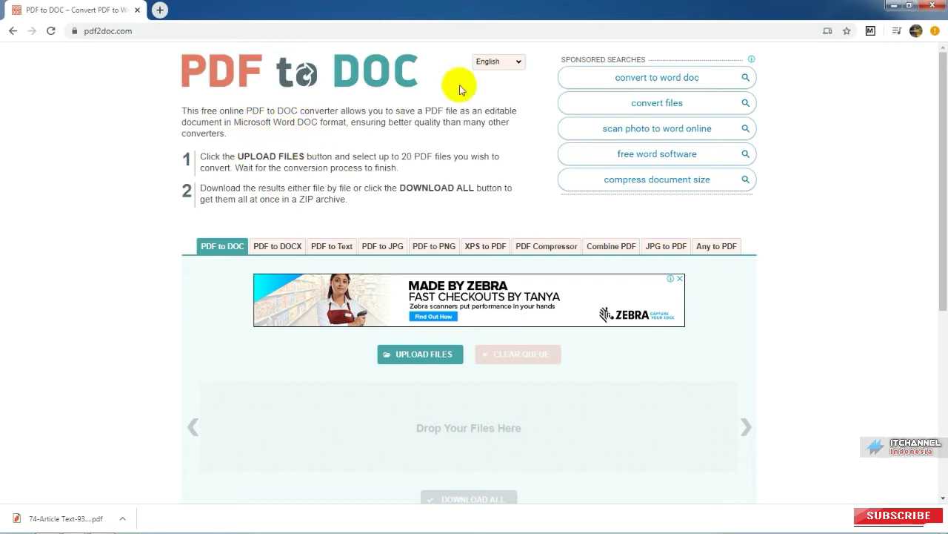
pyautogui.click(491, 63)
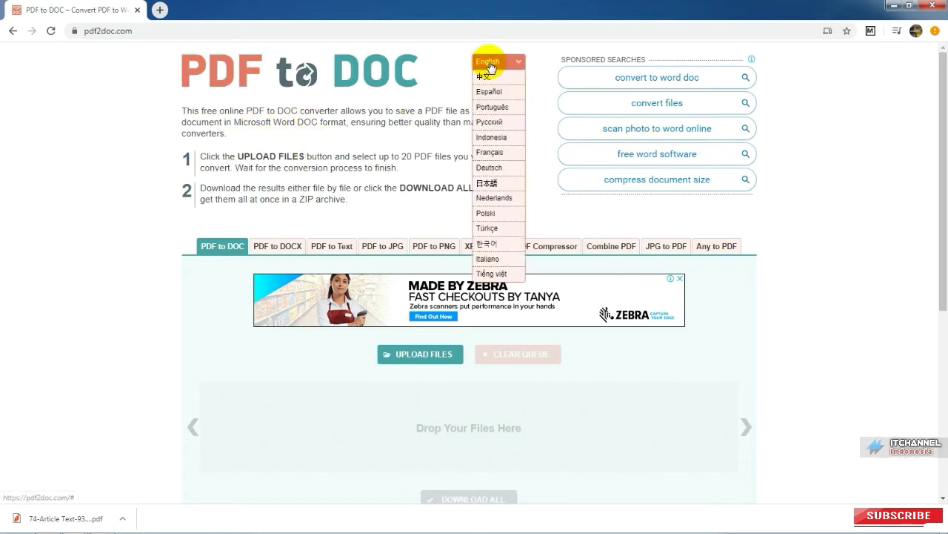
pyautogui.click(498, 138)
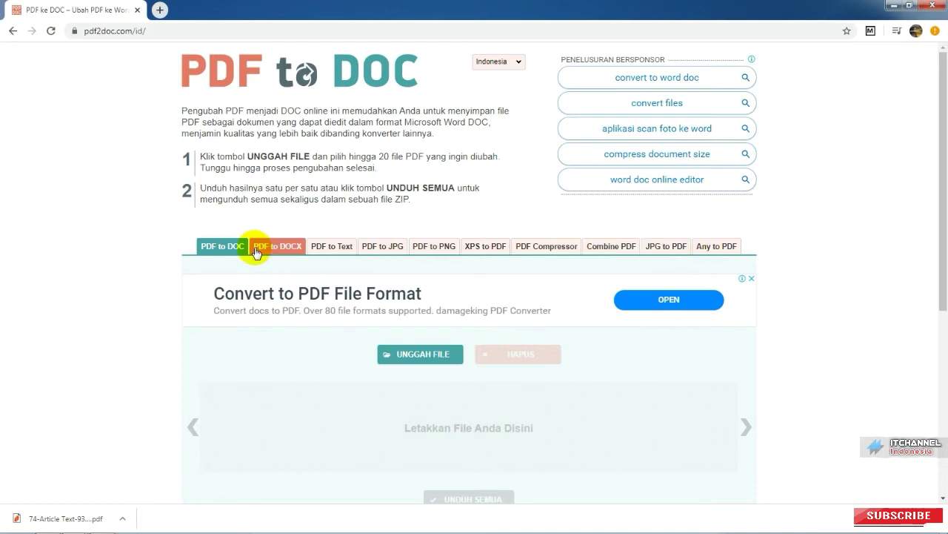
# Upload 74-Article Text-934-1-10-20181229.pdf from the Downloads folder for conversion to DOC.
pyautogui.click(414, 353)
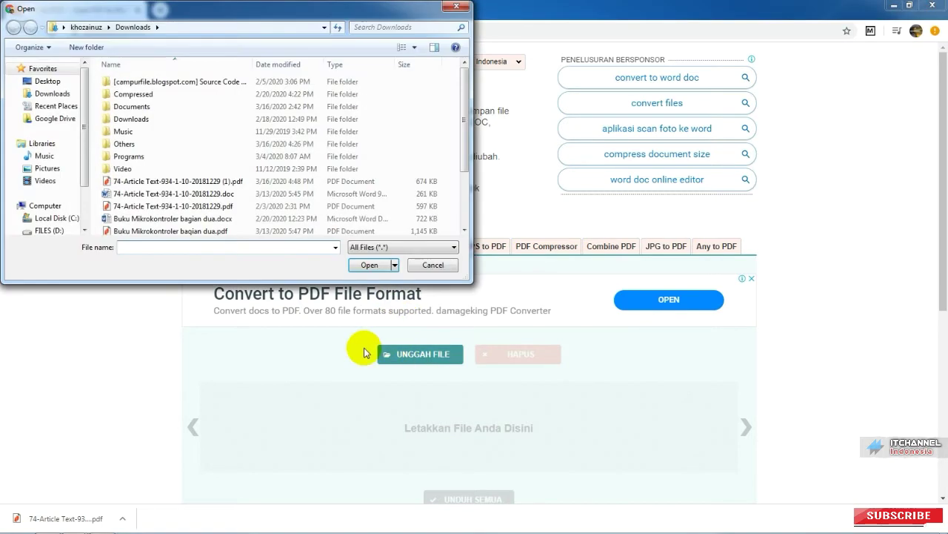
pyautogui.click(162, 193)
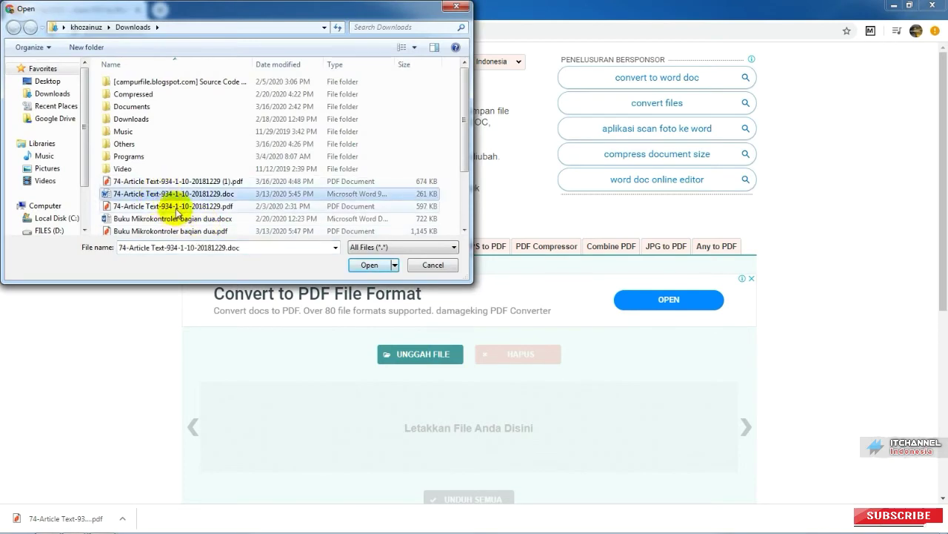
pyautogui.doubleClick(180, 206)
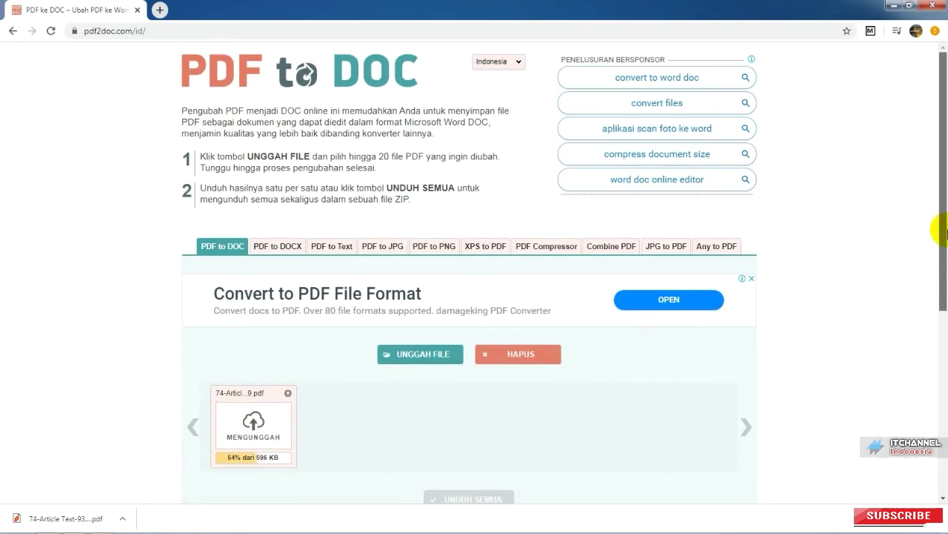
pyautogui.moveTo(942, 232); pyautogui.dragTo(941, 273)
pyautogui.moveTo(945, 296); pyautogui.dragTo(935, 276)
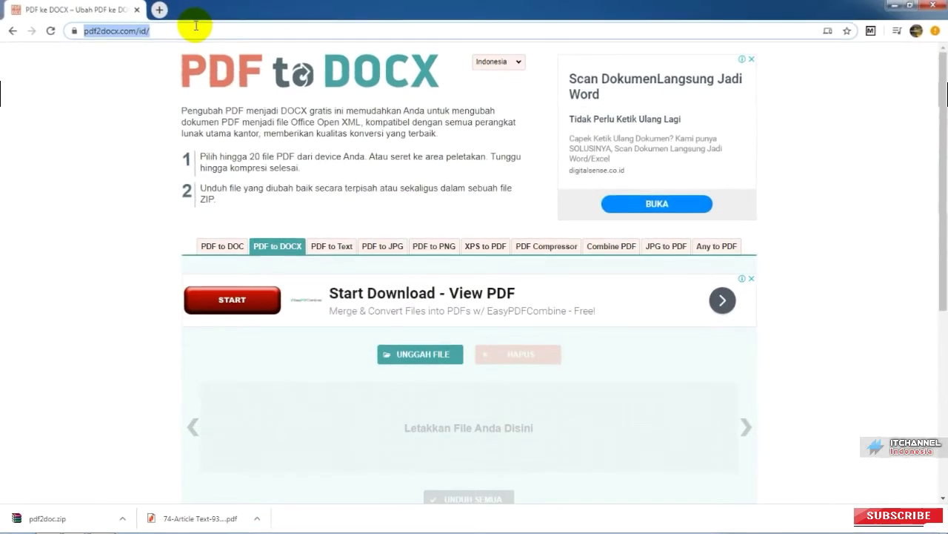
# Go to the smallpdf.com website.
pyautogui.write('sm')
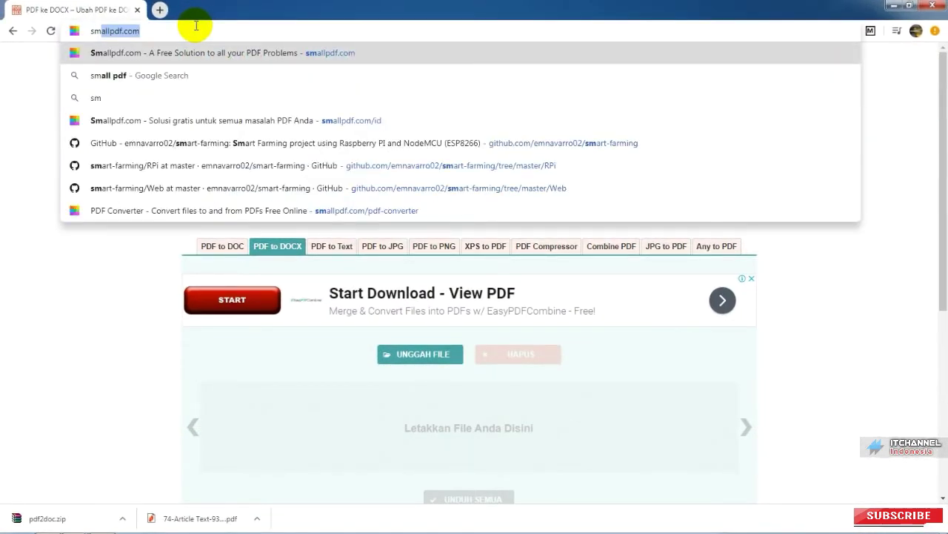
pyautogui.write('allpdf.c')
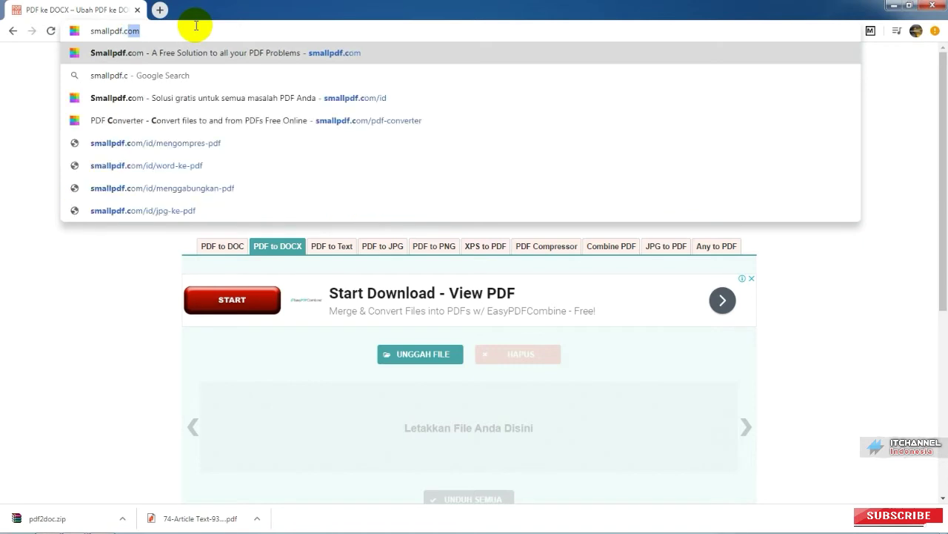
pyautogui.press('Return')
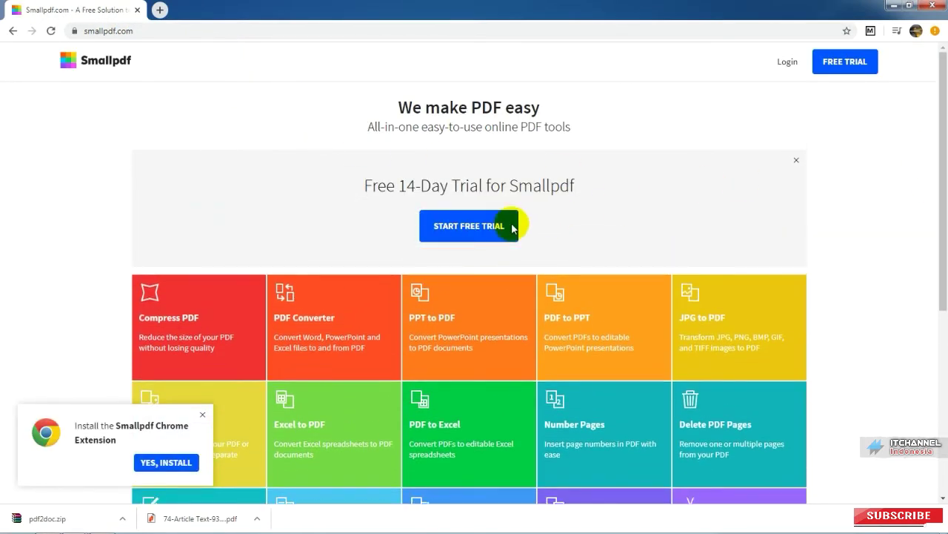
# Look over the free trial offer and the full range of PDF tools on the Smallpdf home page, dismissing the Chrome extension offer.
pyautogui.moveTo(358, 189); pyautogui.dragTo(563, 185)
pyautogui.click(599, 191)
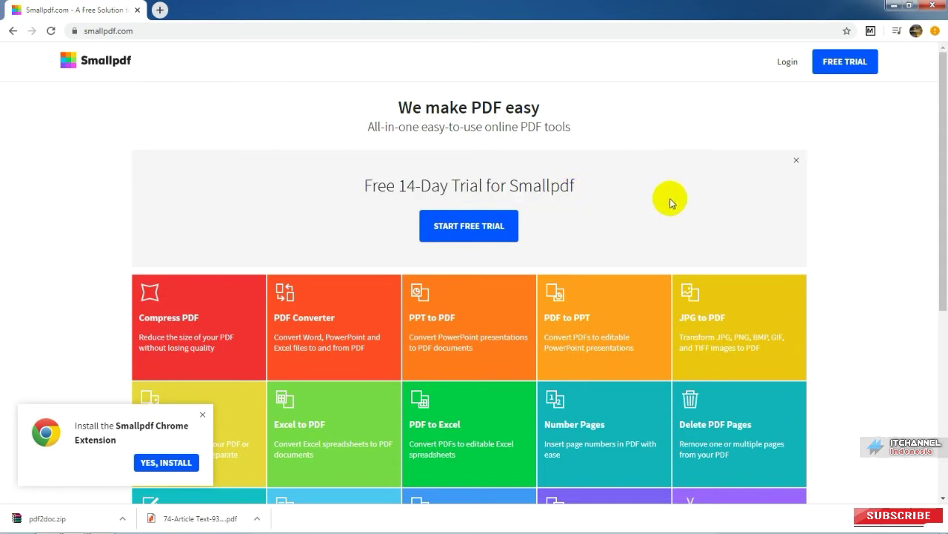
pyautogui.moveTo(942, 146); pyautogui.dragTo(943, 188)
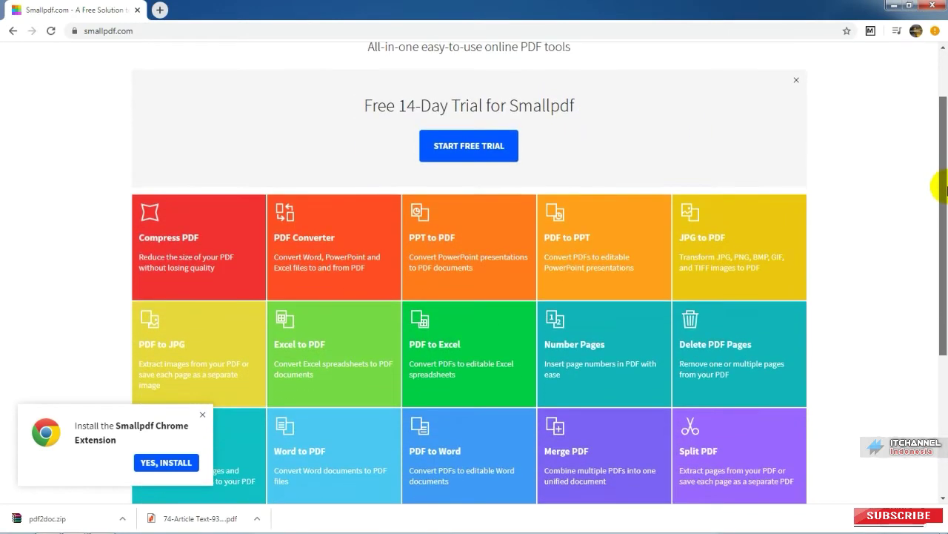
pyautogui.click(205, 414)
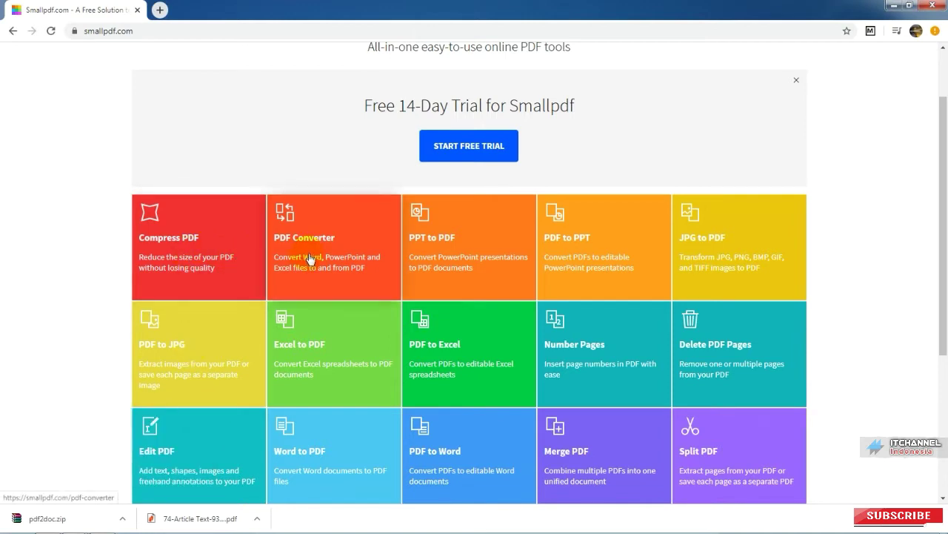
pyautogui.click(254, 447)
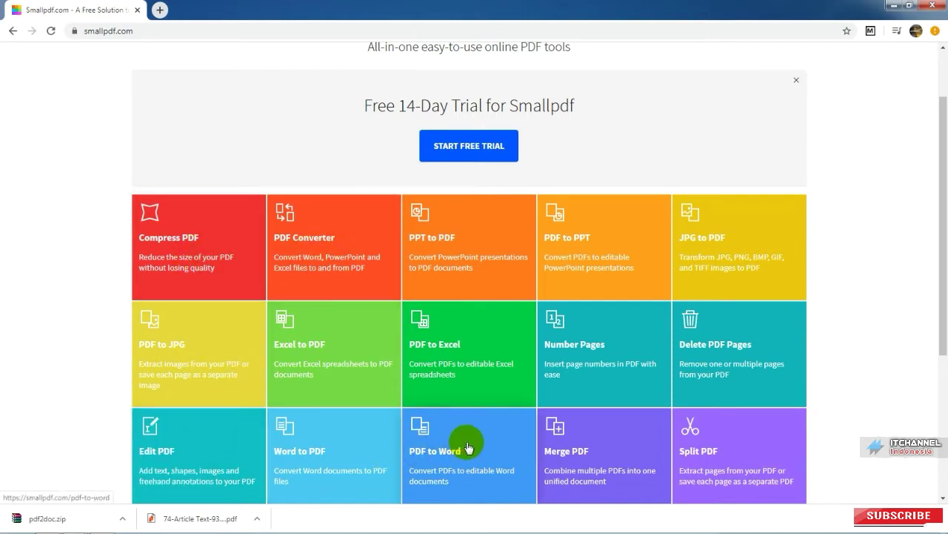
pyautogui.scroll(-2, 938, 311)
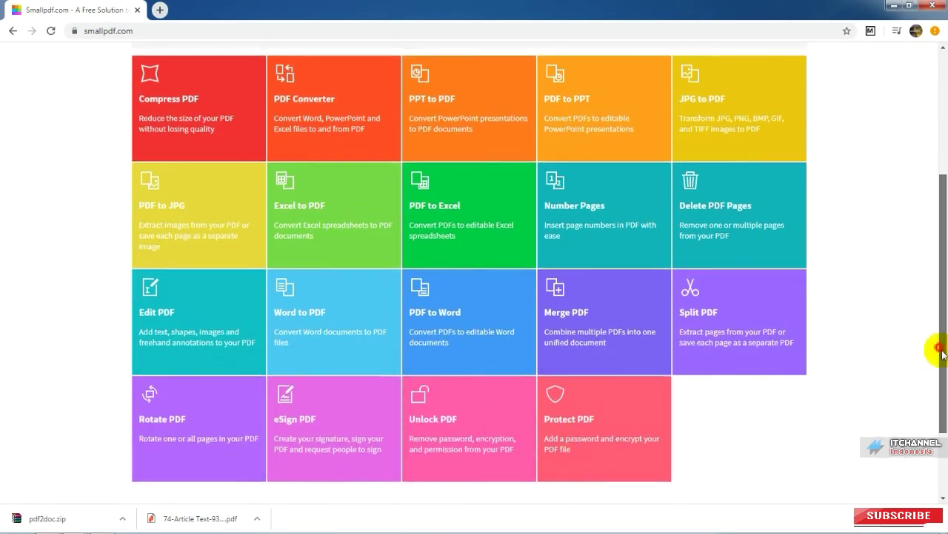
pyautogui.moveTo(938, 349); pyautogui.dragTo(942, 275)
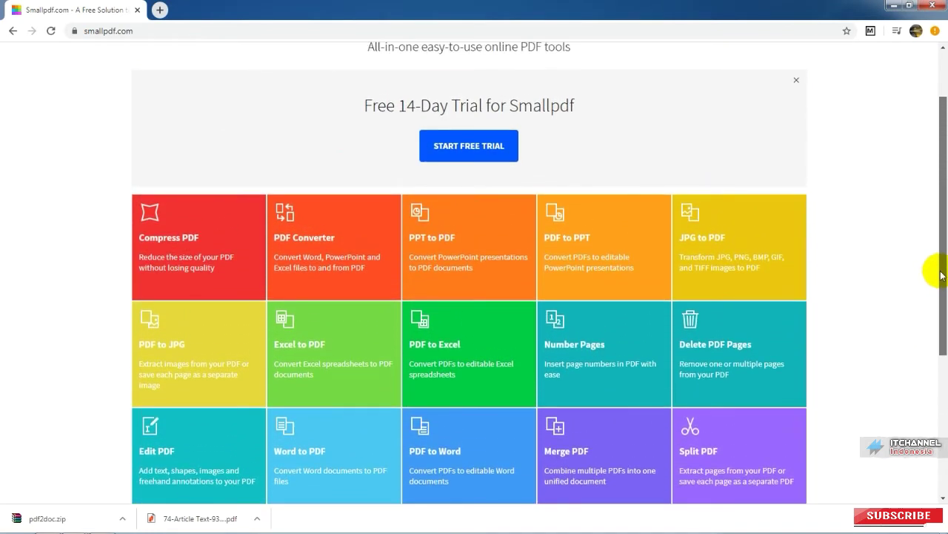
pyautogui.click(552, 221)
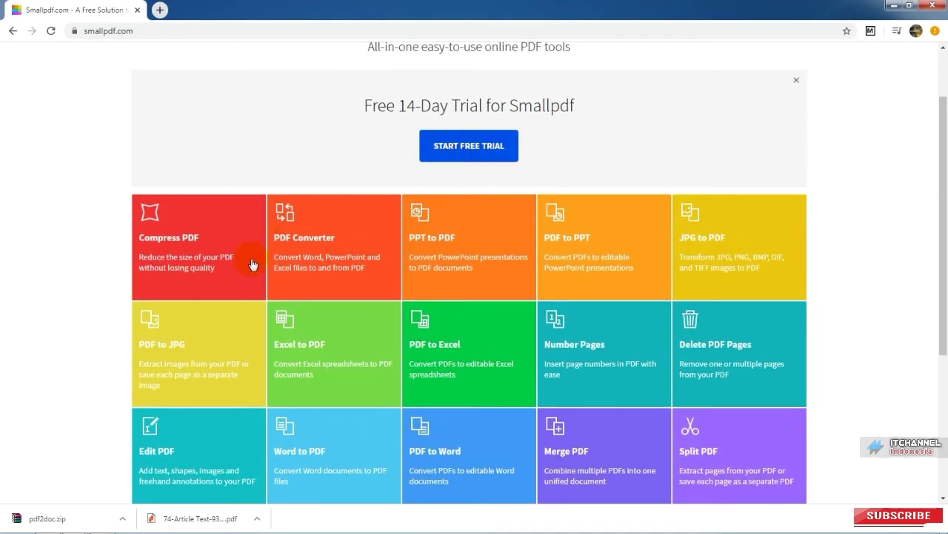
# Open the PDF Converter tool and load 74-Article Text-934-1-10-20181229.pdf from the Downloads folder.
pyautogui.click(335, 255)
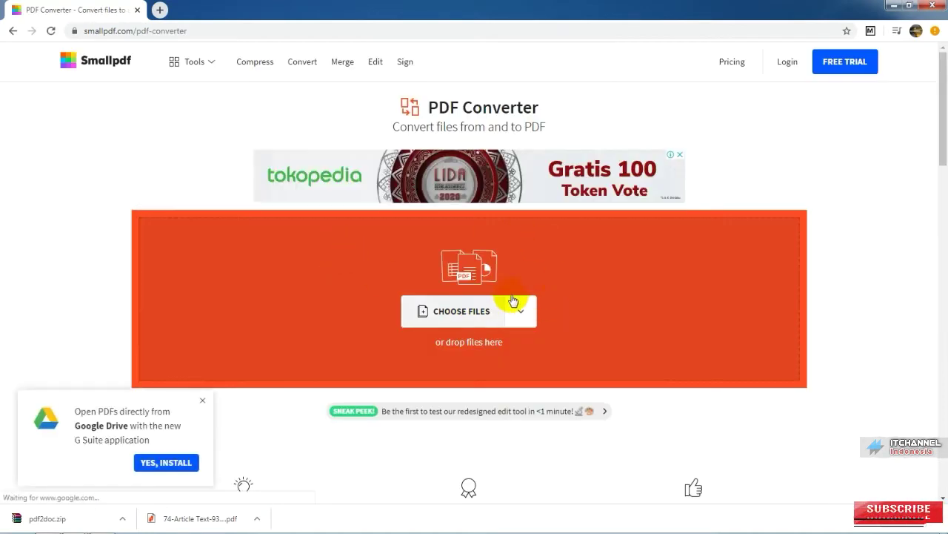
pyautogui.click(456, 314)
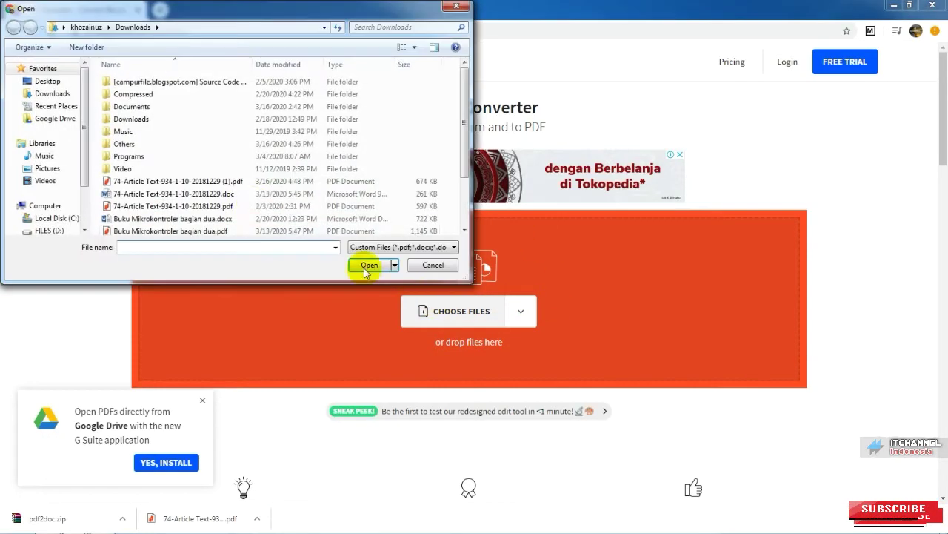
pyautogui.click(159, 209)
pyautogui.doubleClick(160, 208)
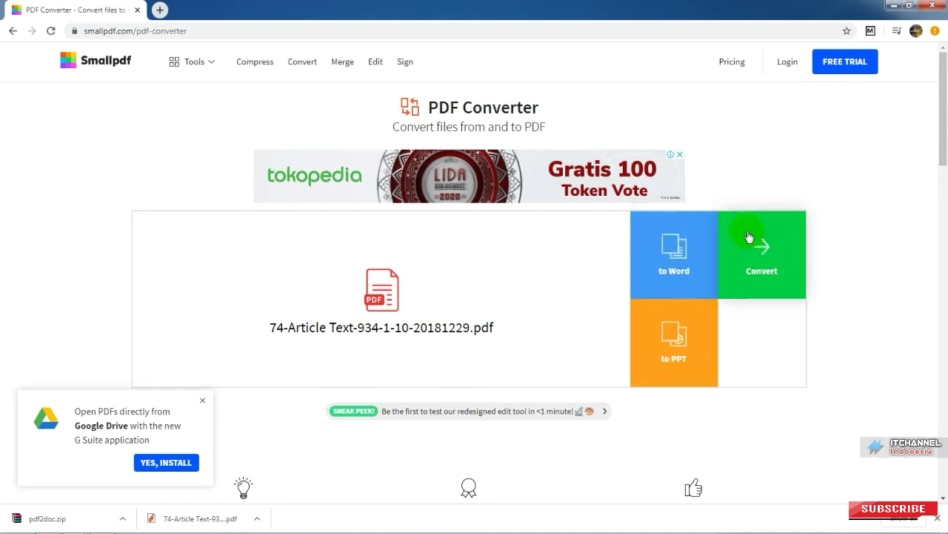
# Convert the PDF to Word using the plain Convert to Word option without OCR, and dismiss the Google Drive app offer.
pyautogui.click(692, 244)
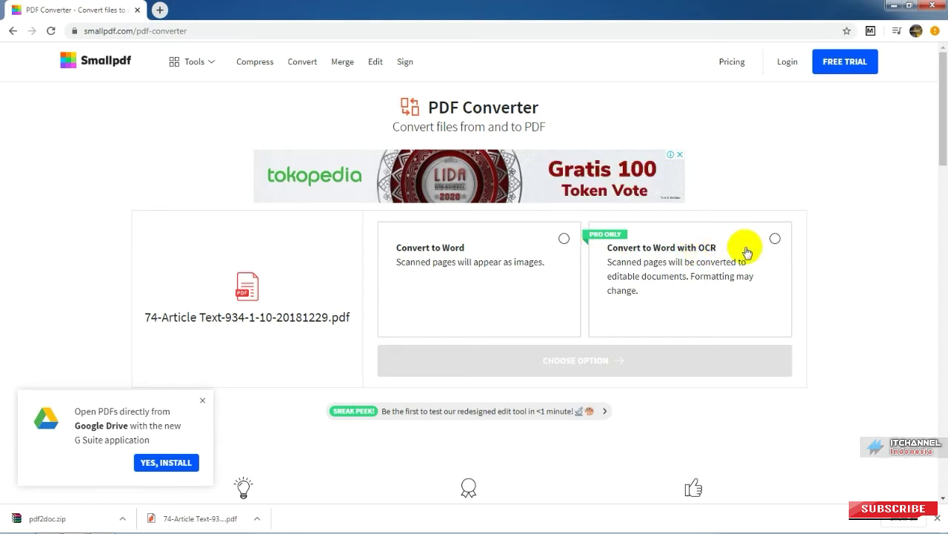
pyautogui.click(557, 238)
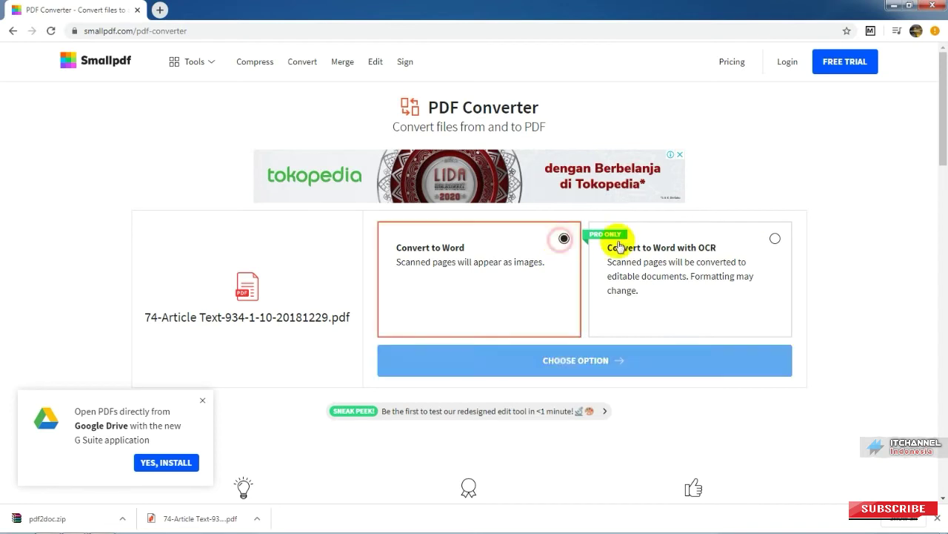
pyautogui.click(775, 238)
pyautogui.click(561, 238)
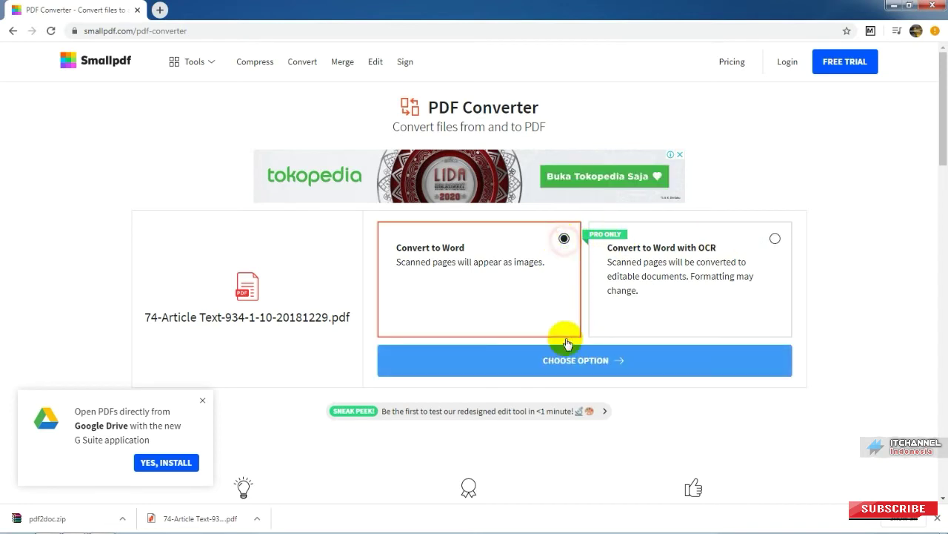
pyautogui.click(567, 368)
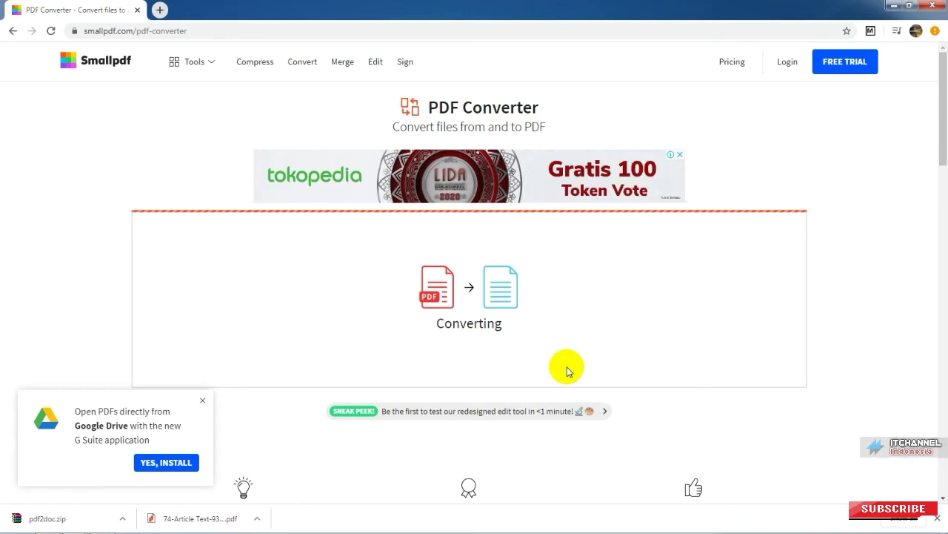
pyautogui.click(201, 400)
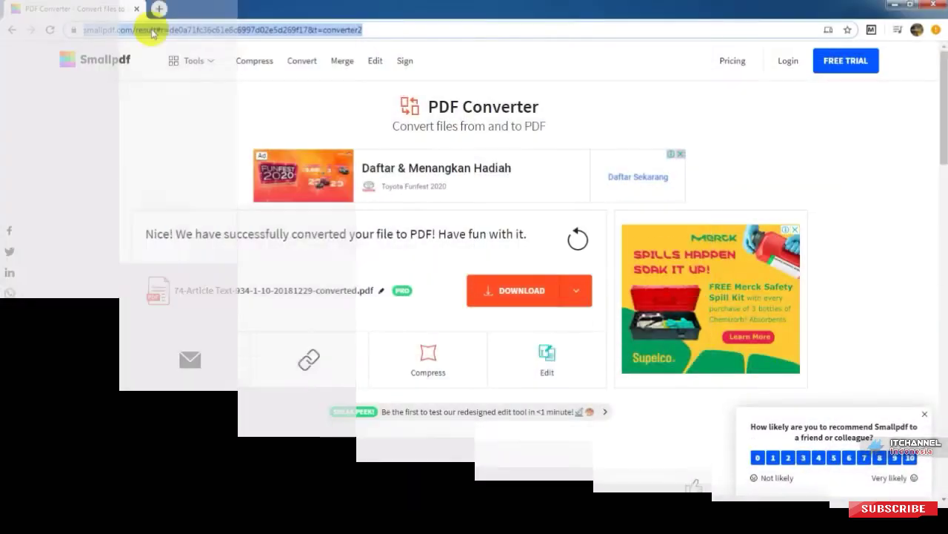
# Go to the pdftoword.com website.
pyautogui.click(149, 30)
pyautogui.write('pdf')
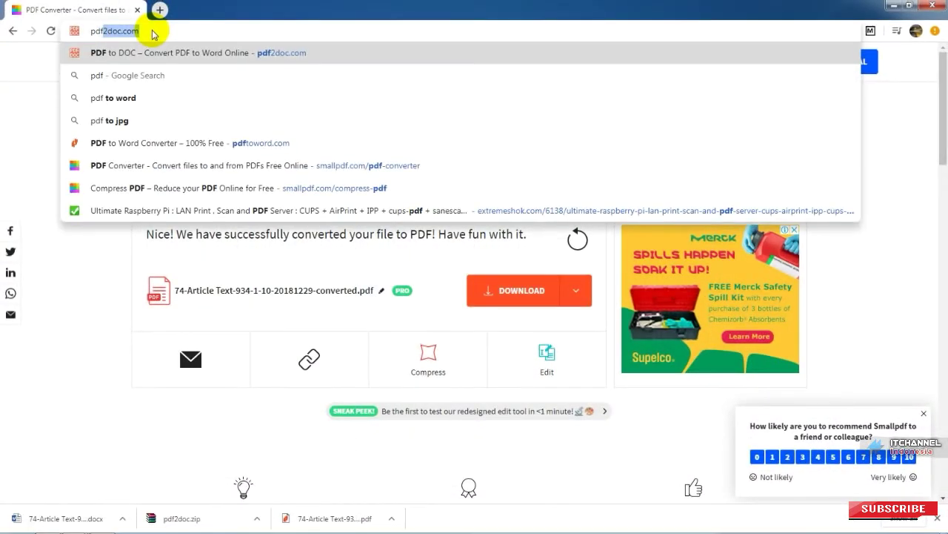
pyautogui.write('tow')
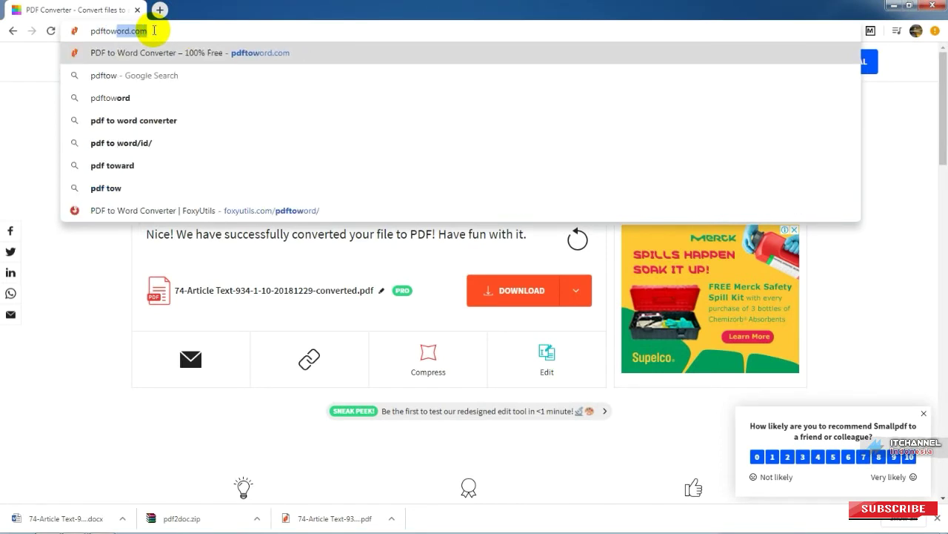
pyautogui.write('or')
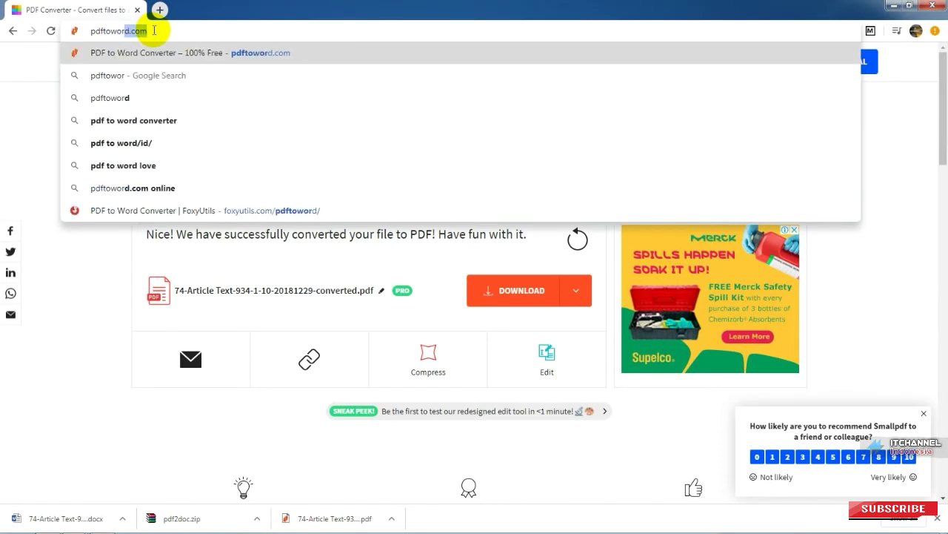
pyautogui.write('d.com')
pyautogui.press('Return')
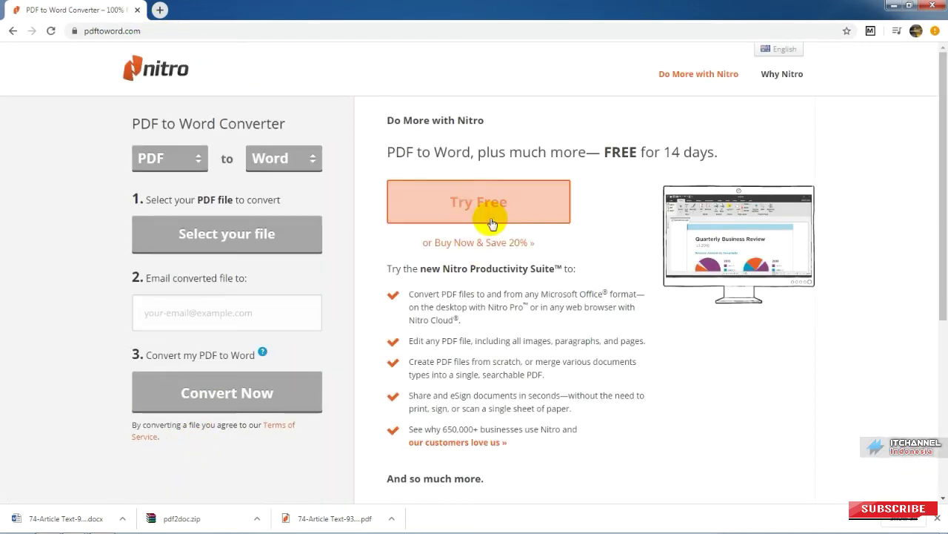
# Look over the Nitro PDF to Word Converter page, including its source and output format choices, Relevant Links and site languages.
pyautogui.moveTo(134, 519)
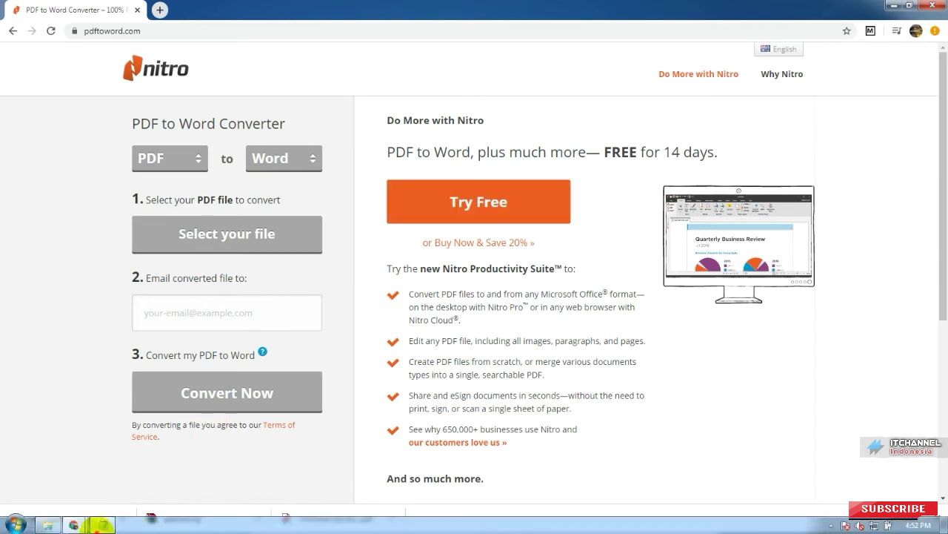
pyautogui.click(102, 525)
pyautogui.click(105, 524)
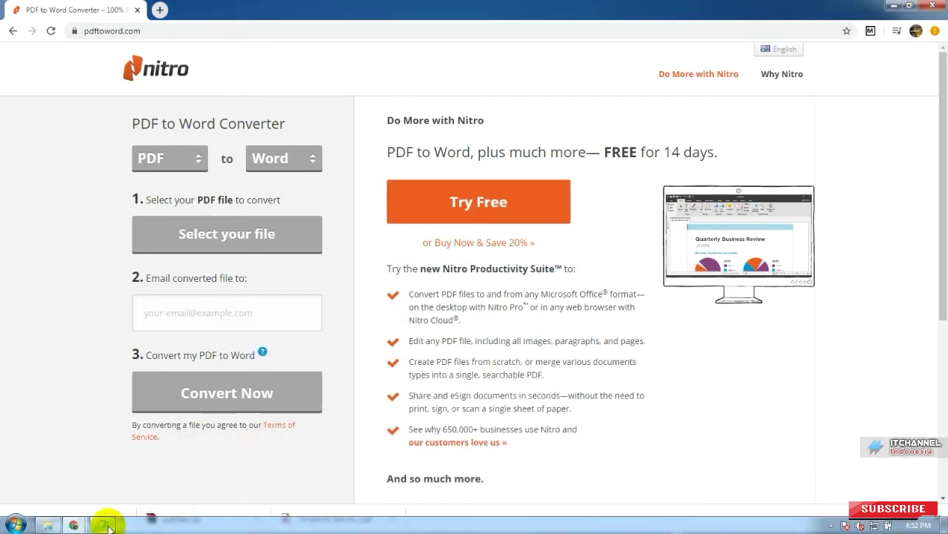
pyautogui.click(191, 157)
pyautogui.click(296, 157)
pyautogui.click(268, 187)
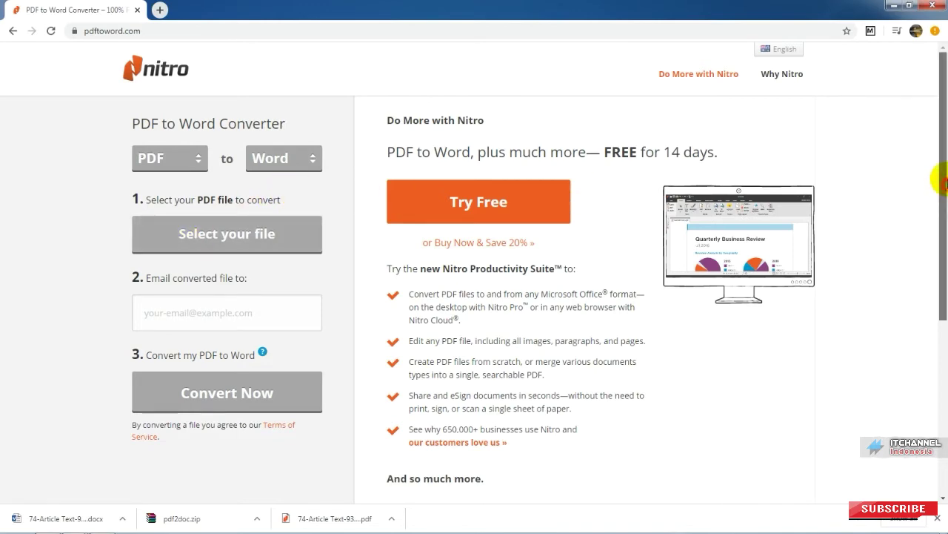
pyautogui.moveTo(939, 178); pyautogui.dragTo(934, 315)
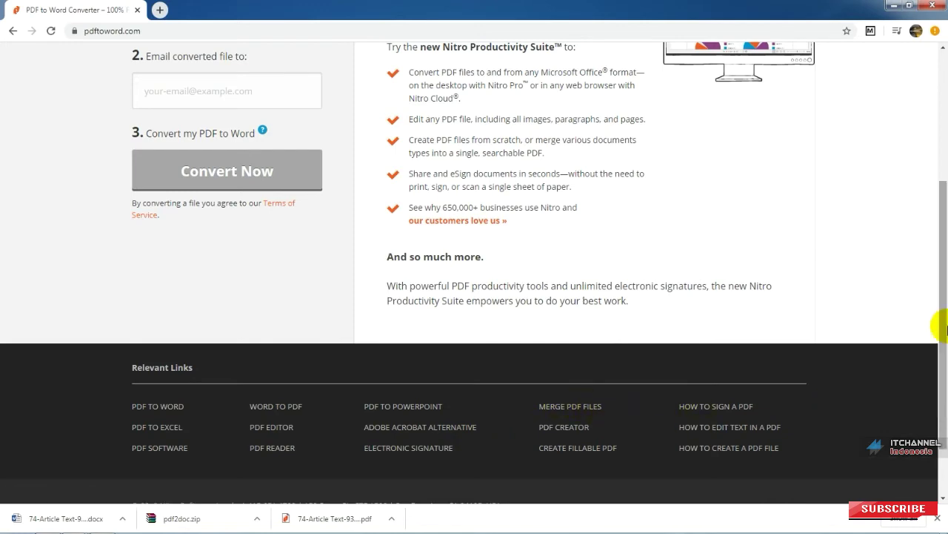
pyautogui.moveTo(933, 322); pyautogui.dragTo(914, 140)
pyautogui.click(790, 52)
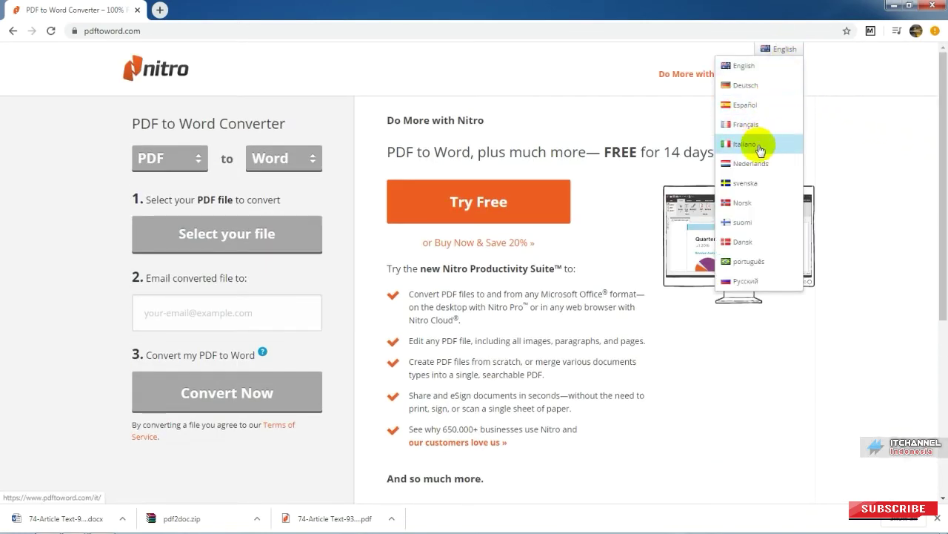
# Load 74-Article Text-934-1-10-20181229.pdf from the Downloads folder and enter the e-mail address that receives the converted file.
pyautogui.click(238, 234)
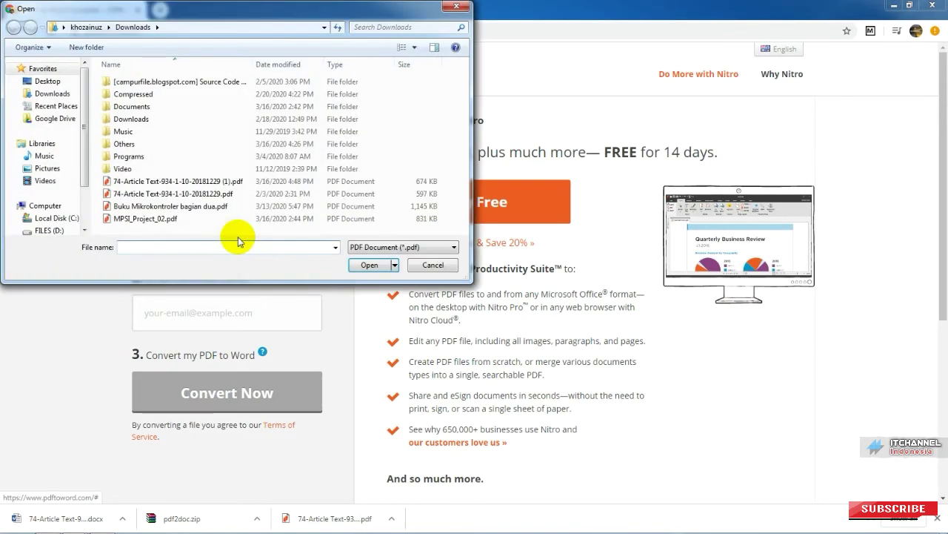
pyautogui.doubleClick(158, 192)
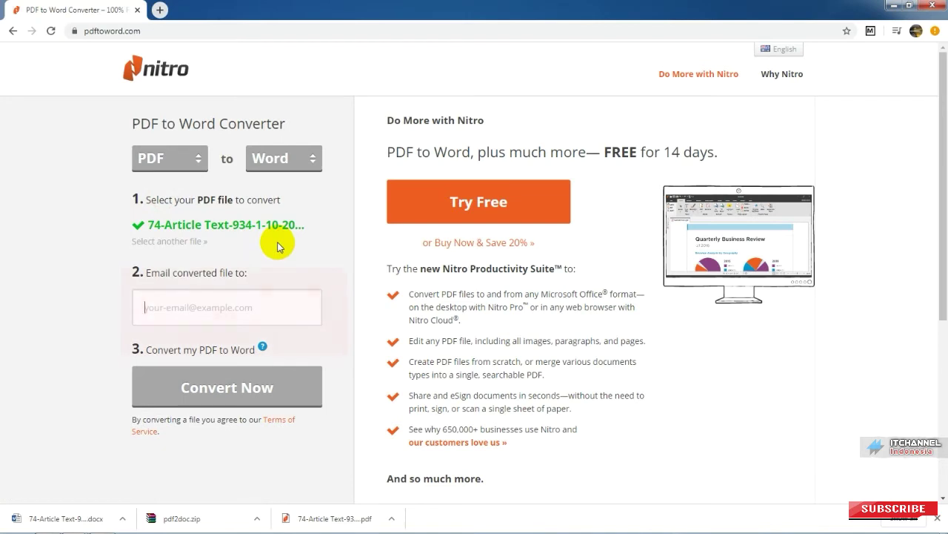
pyautogui.click(228, 305)
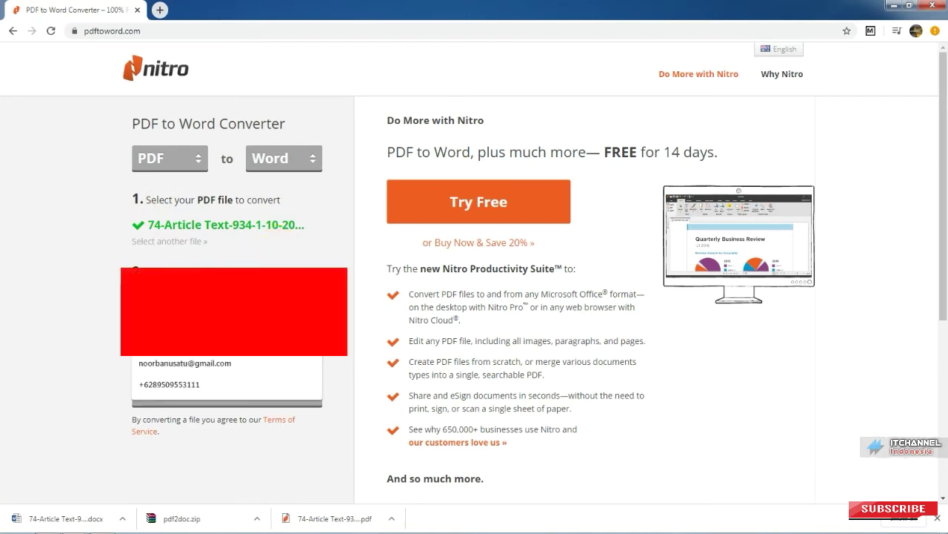
pyautogui.write('n')
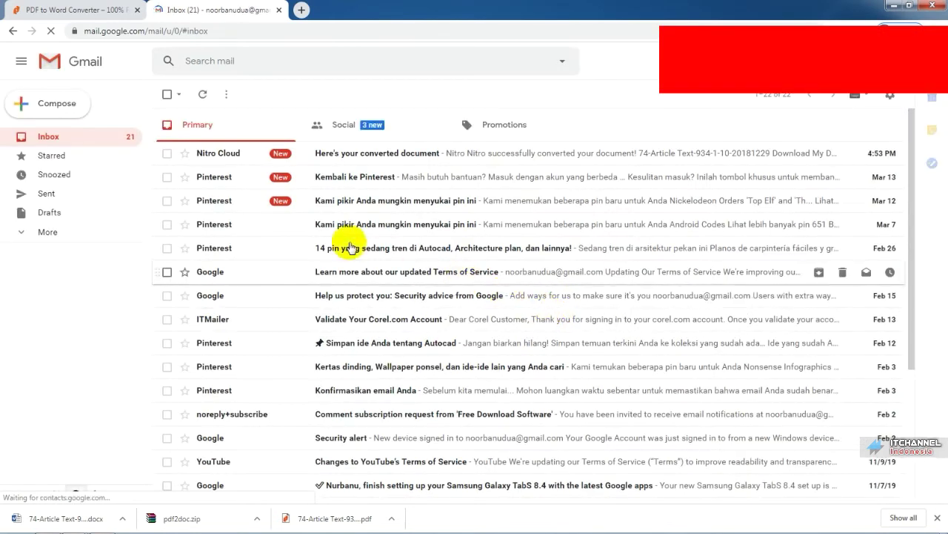
# Open the Nitro Cloud message "Here's your converted document" in the Gmail inbox and download the converted document from it.
pyautogui.click(214, 154)
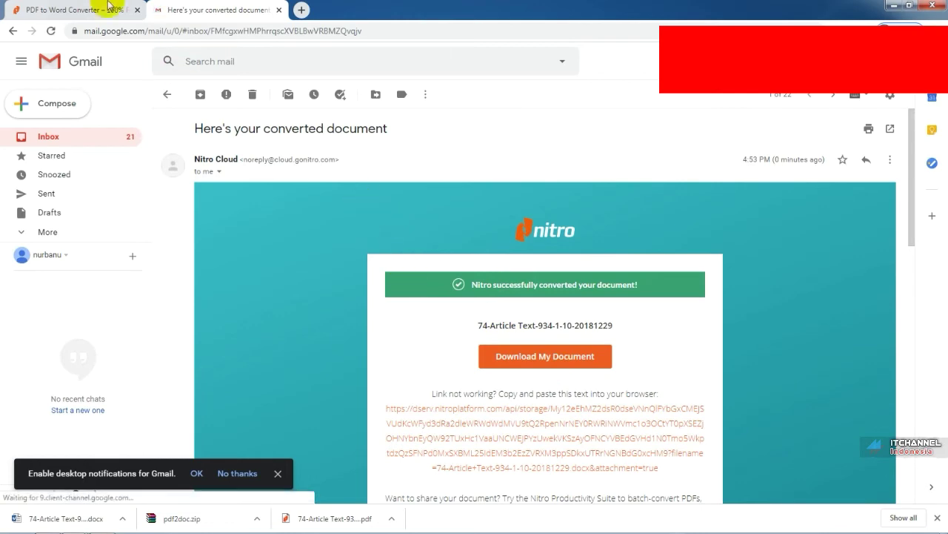
pyautogui.click(75, 6)
pyautogui.click(208, 10)
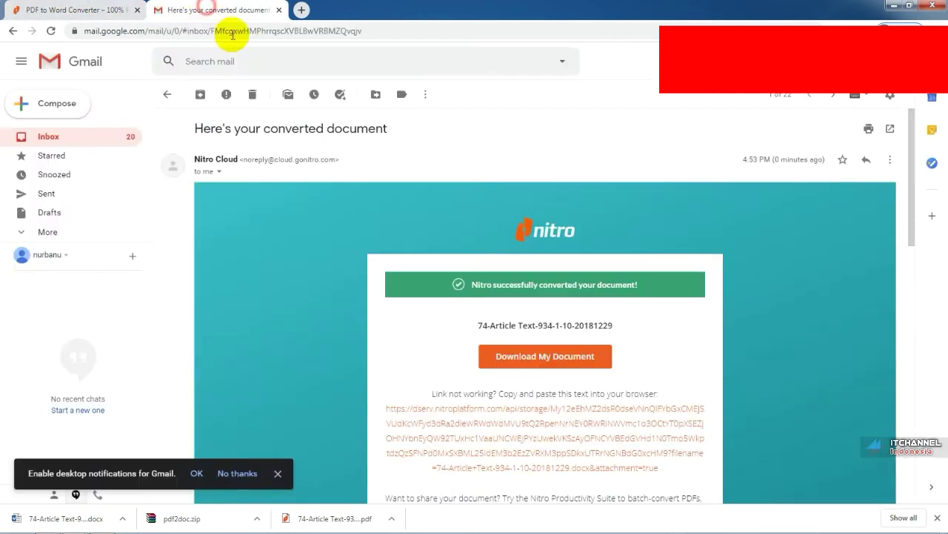
pyautogui.click(557, 360)
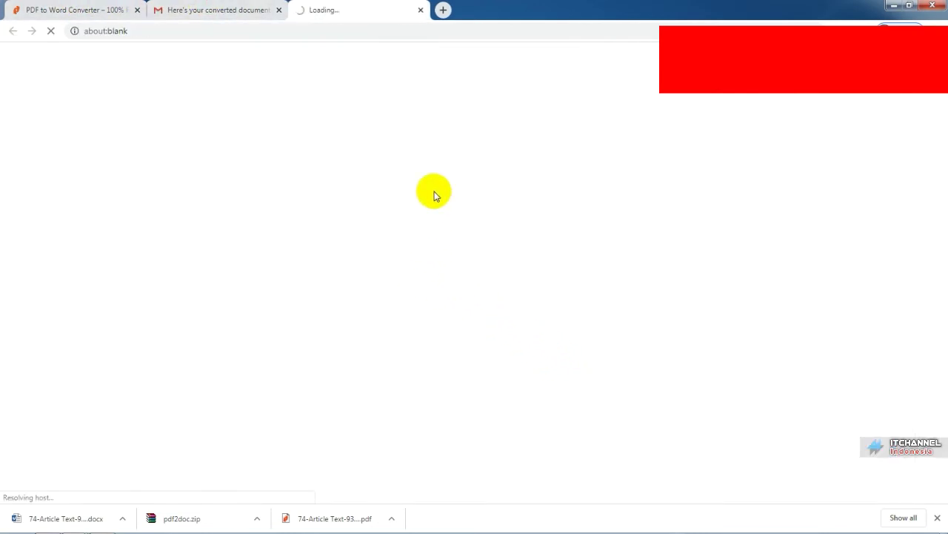
pyautogui.click(178, 9)
pyautogui.moveTo(917, 212); pyautogui.dragTo(813, 163)
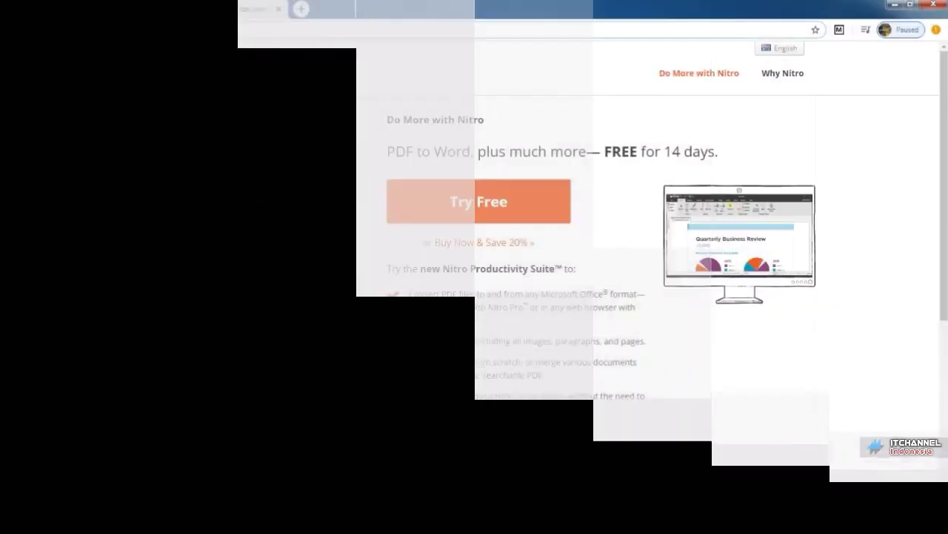
# Go to drive.google.com in the tab showing the PDF to Word Converter.
pyautogui.click(126, 26)
pyautogui.write('drive')
pyautogui.press('BackSpace')
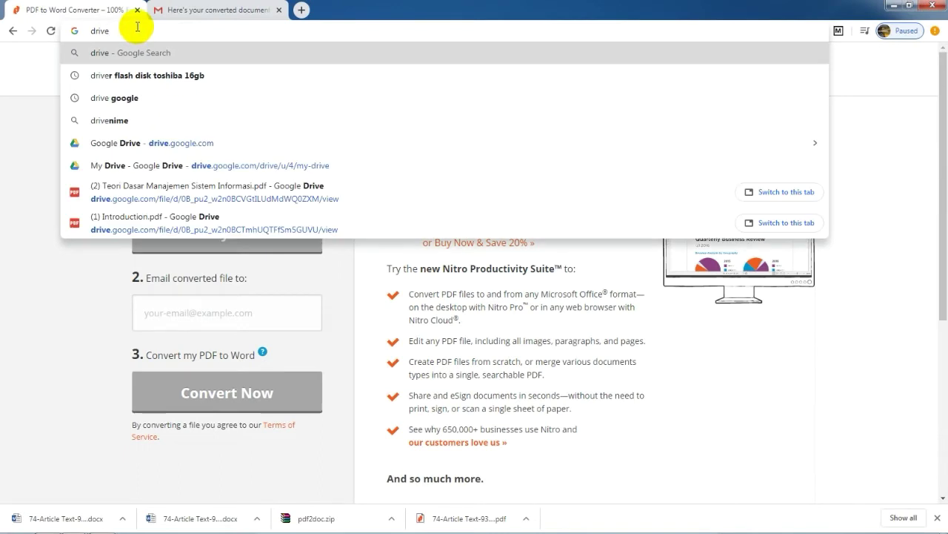
pyautogui.write('.goo')
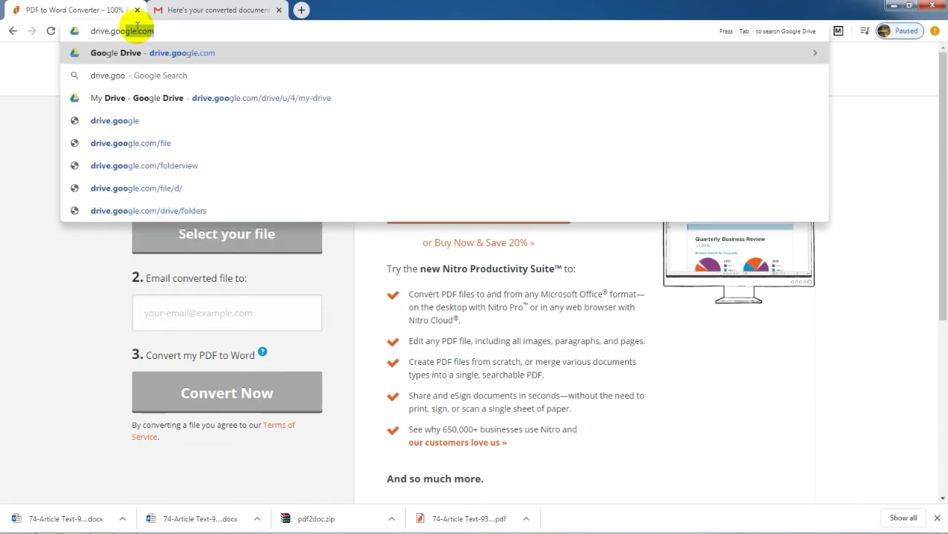
pyautogui.write('gle.co')
pyautogui.write('m')
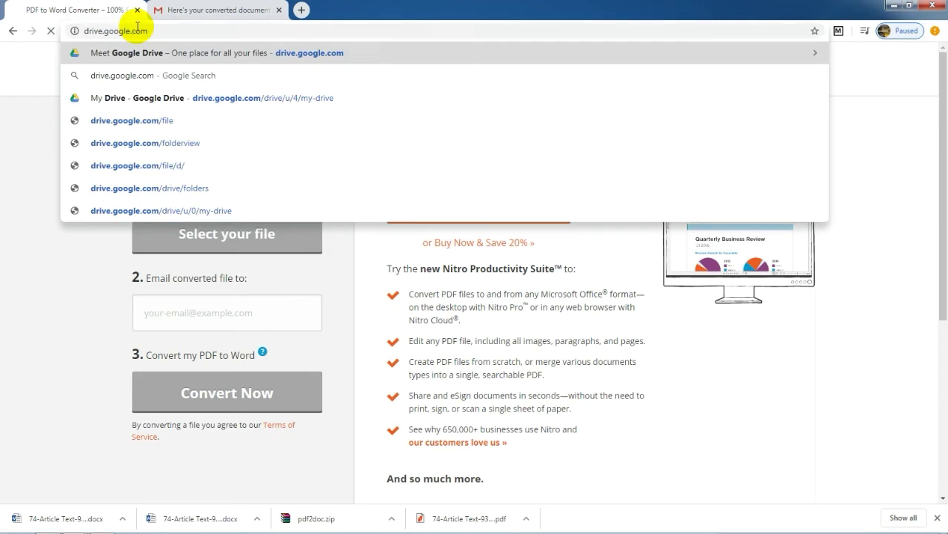
pyautogui.press('Return')
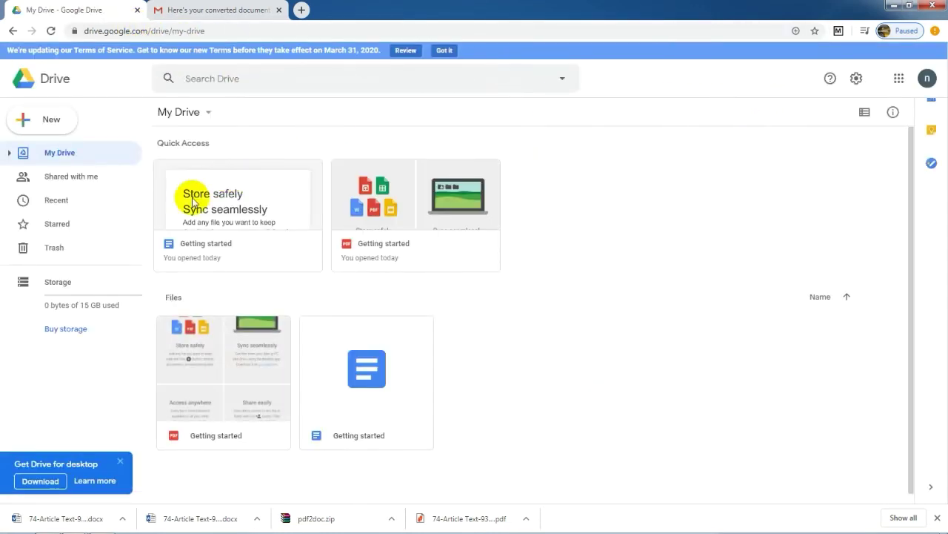
# Remove the Getting started Google Docs file from My Drive, and open the Getting started PDF with Google Docs.
pyautogui.rightClick(354, 371)
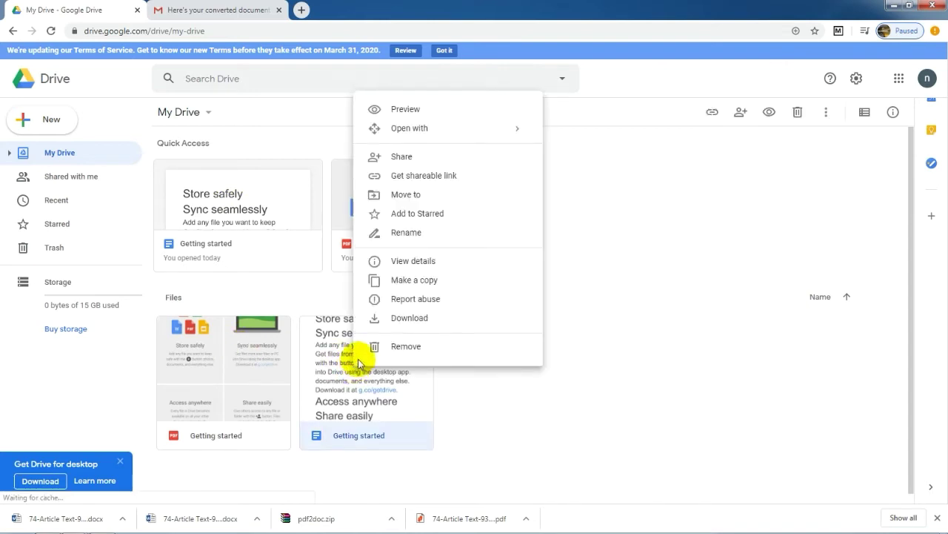
pyautogui.click(414, 346)
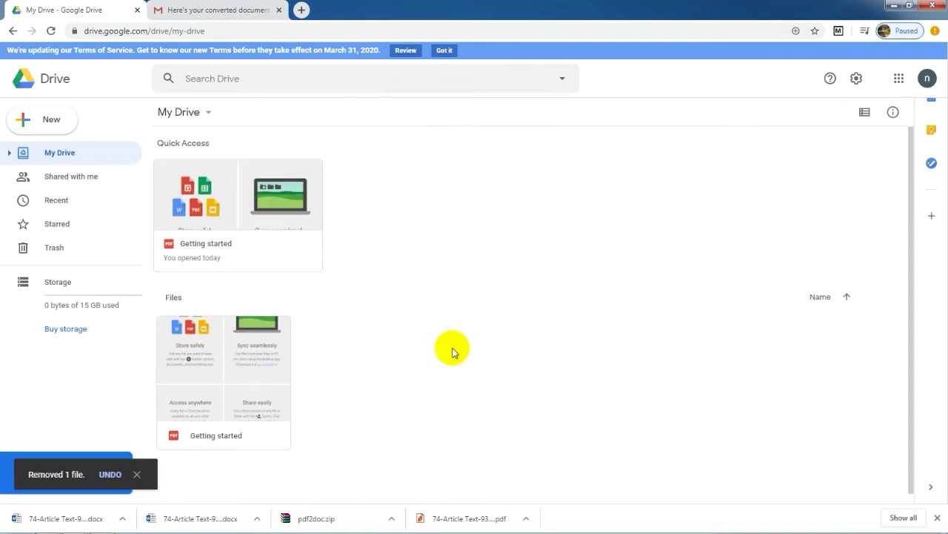
pyautogui.doubleClick(232, 357)
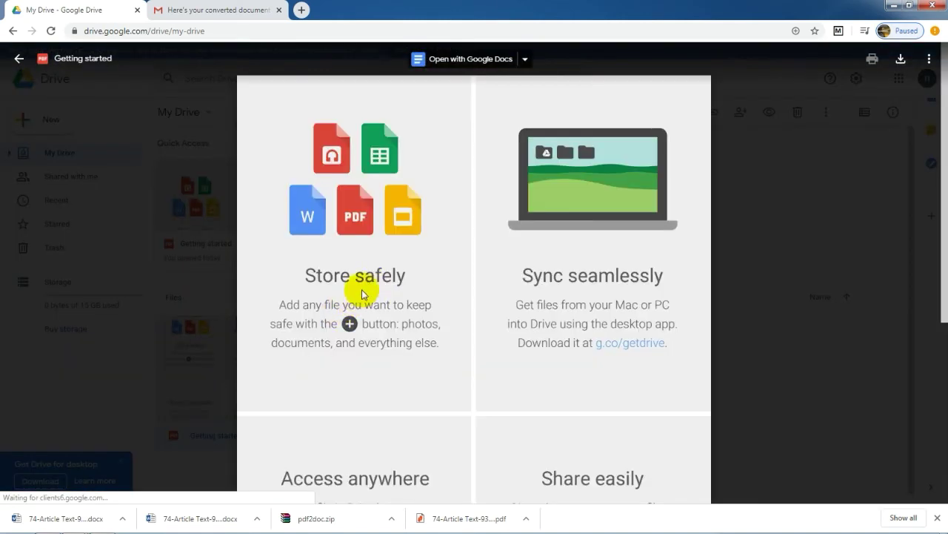
pyautogui.click(541, 59)
pyautogui.click(528, 59)
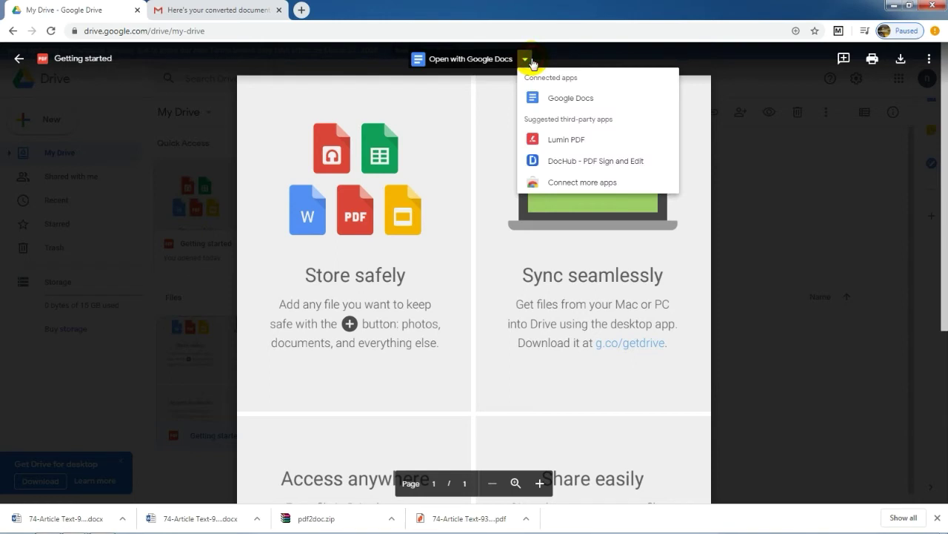
pyautogui.click(556, 106)
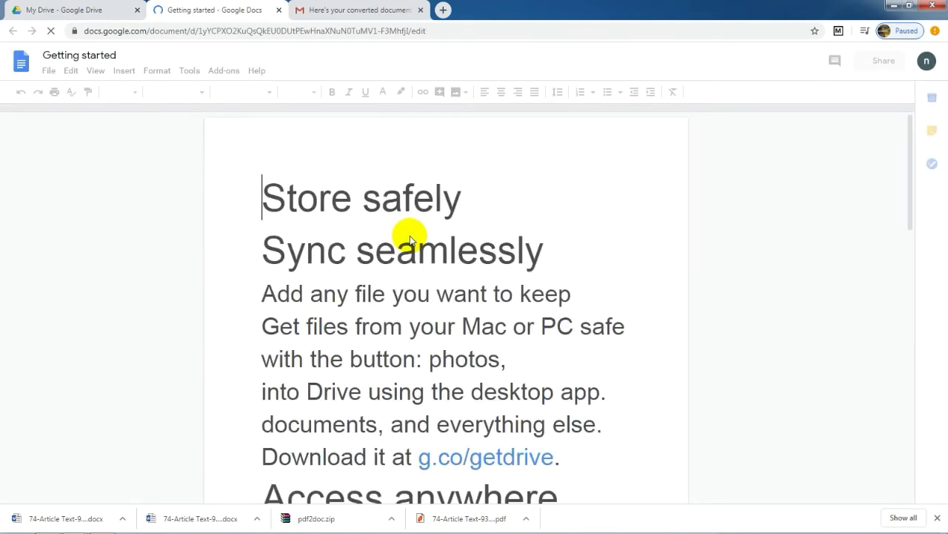
pyautogui.moveTo(915, 148); pyautogui.dragTo(911, 187)
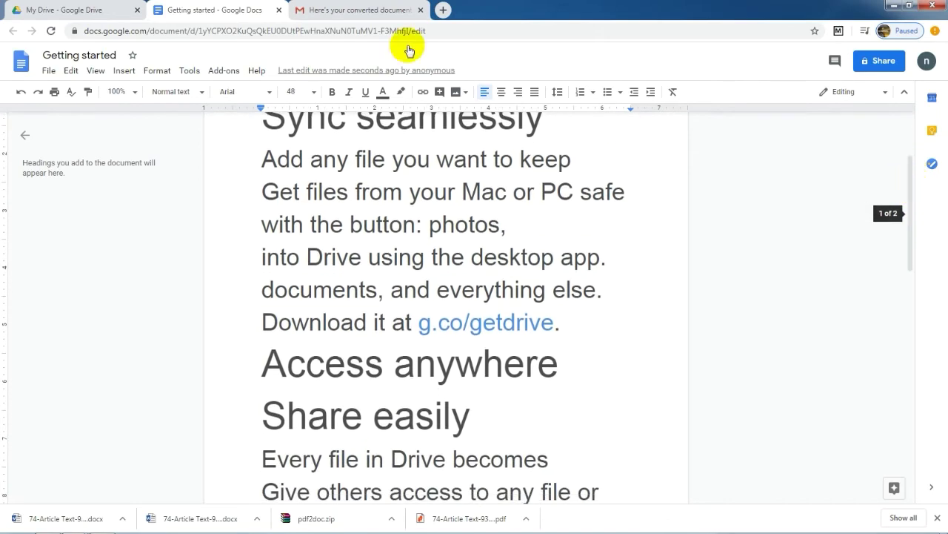
# Return to the My Drive tab and go to the foxyutils.com website.
pyautogui.click(65, 6)
pyautogui.click(821, 271)
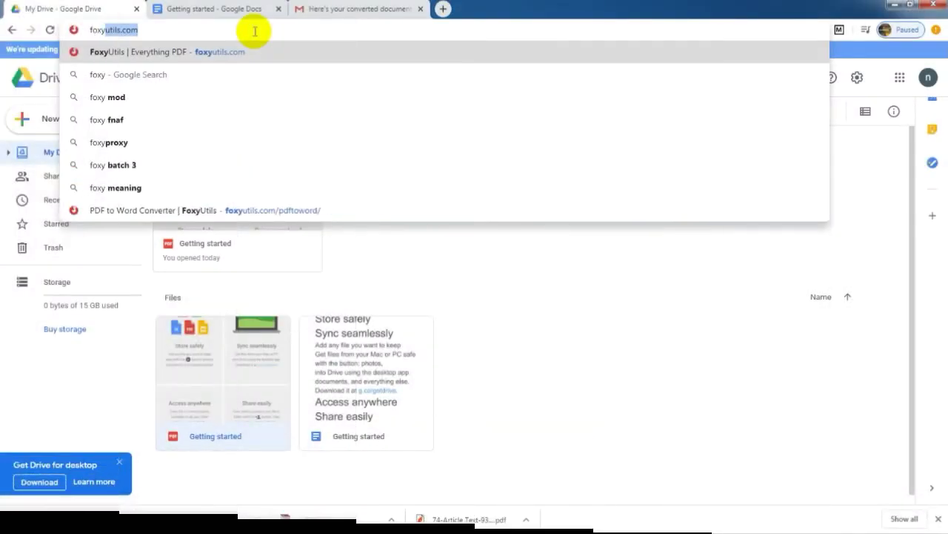
pyautogui.write('uti')
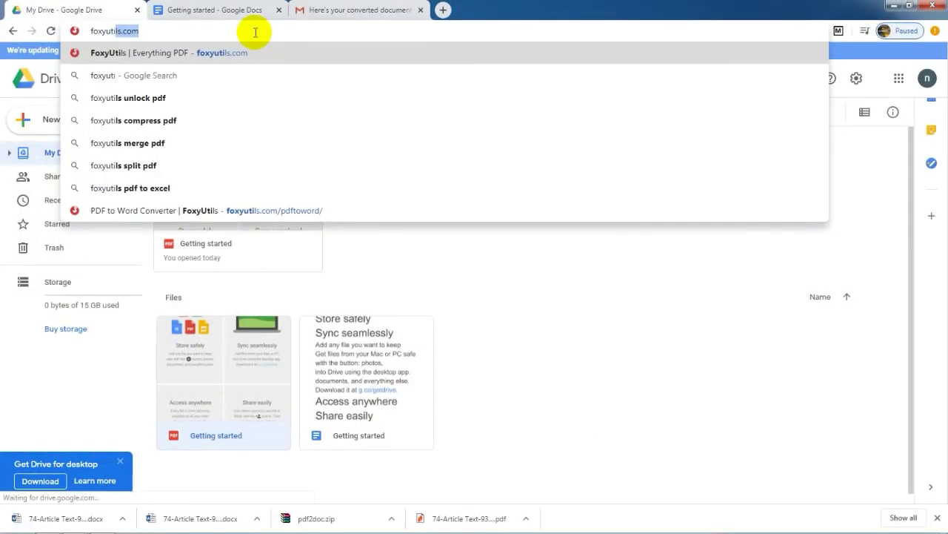
pyautogui.write('ls.com')
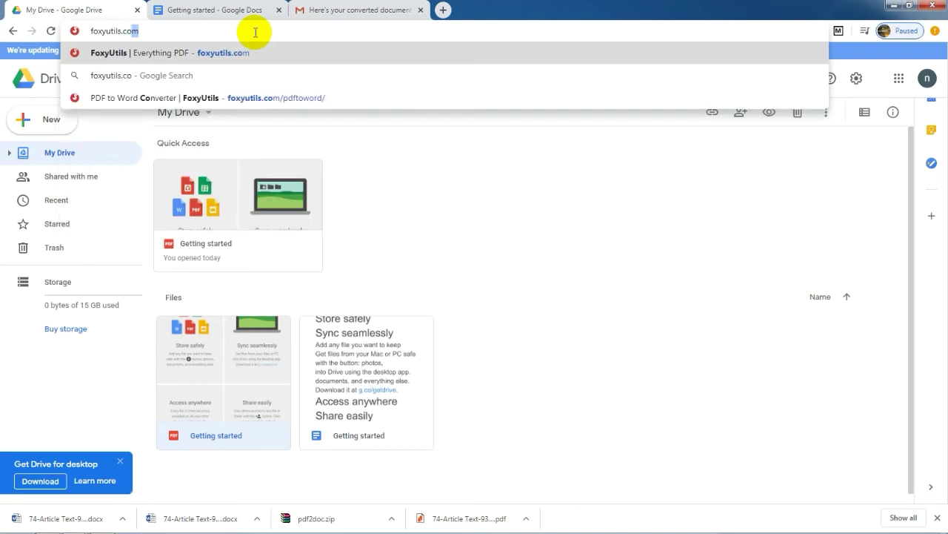
pyautogui.press('Return')
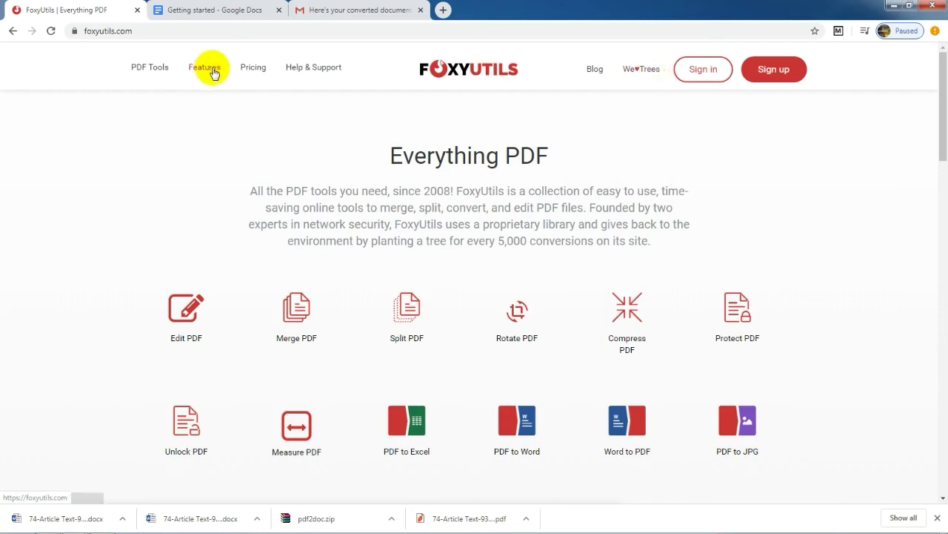
# Choose English as the OCR language, leave Use OCR off, and convert the uploaded file with FoxyUtils PDF to Word.
pyautogui.moveTo(942, 122)
pyautogui.mouseDown()
pyautogui.moveTo(943, 434)
pyautogui.moveTo(943, 99)
pyautogui.moveTo(943, 127)
pyautogui.mouseUp()
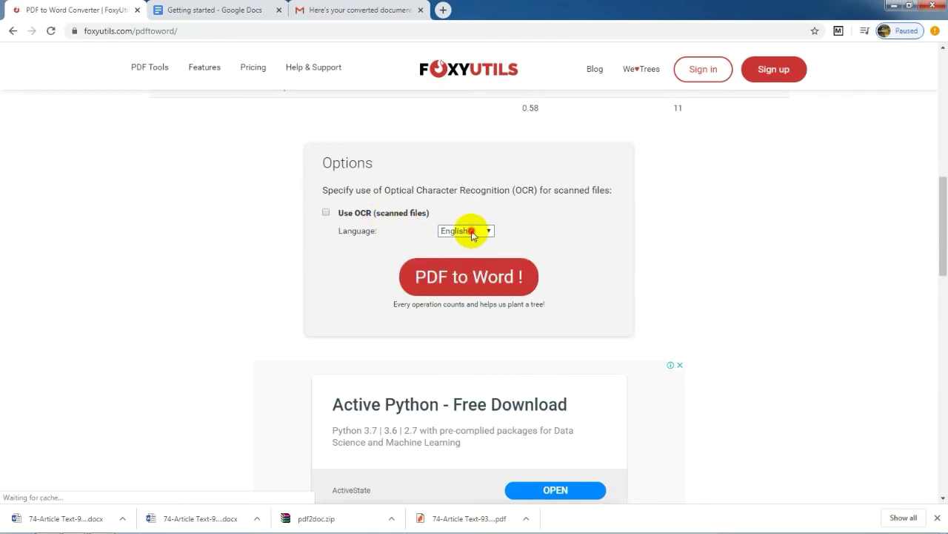
pyautogui.click(472, 231)
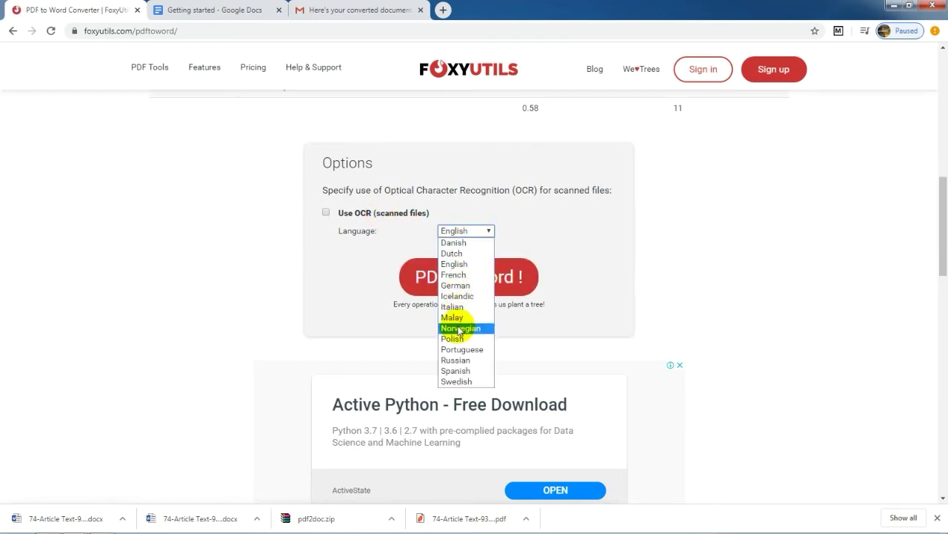
pyautogui.click(453, 264)
pyautogui.click(465, 277)
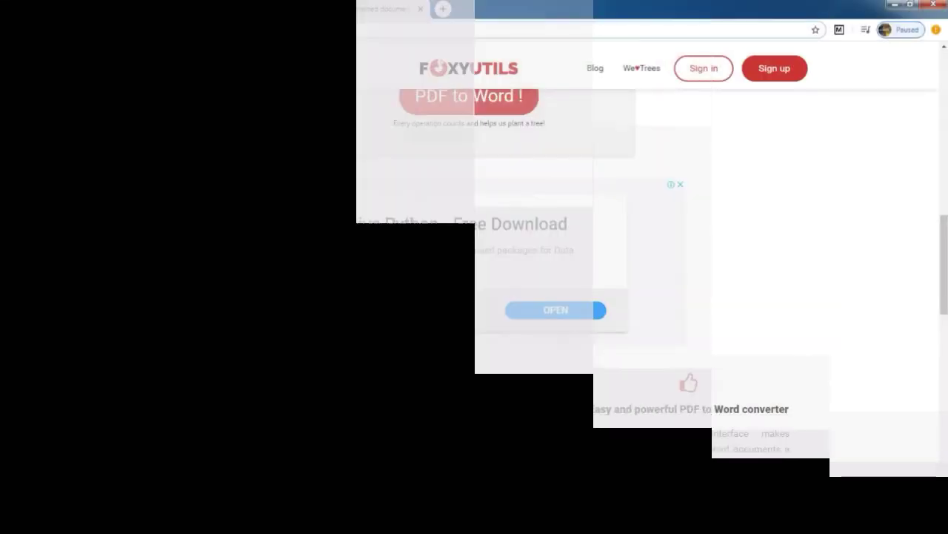
# Go to the ilovepdf.com website in the tab showing FoxyUtils.
pyautogui.click(159, 30)
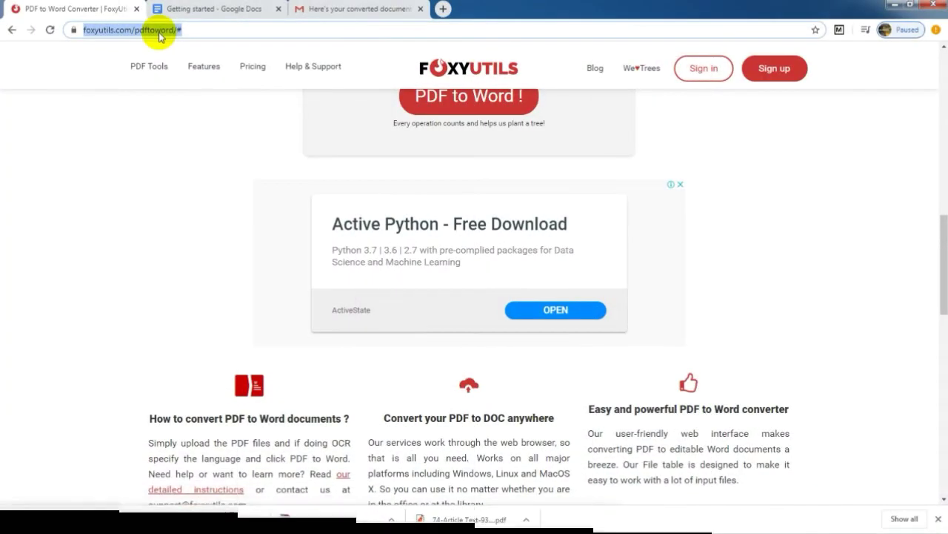
pyautogui.write('ilo')
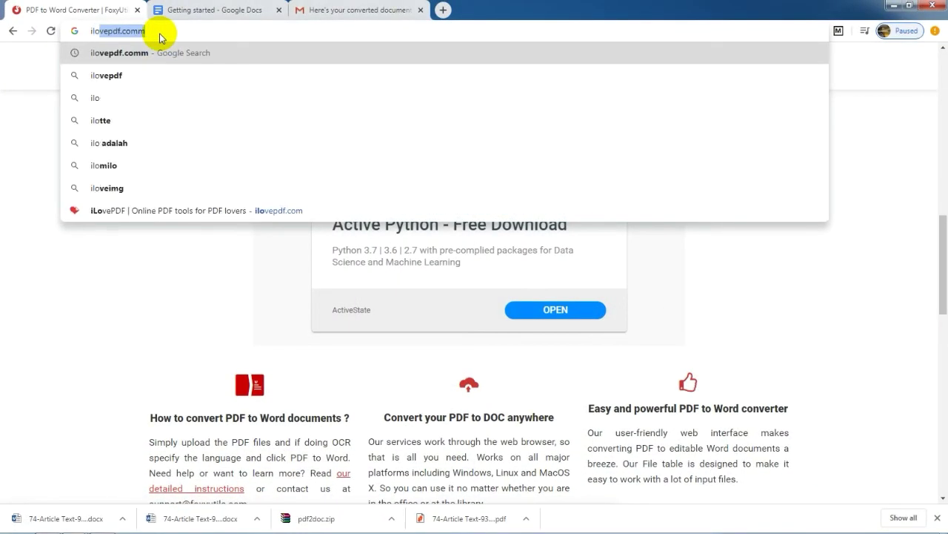
pyautogui.write('vepdf.')
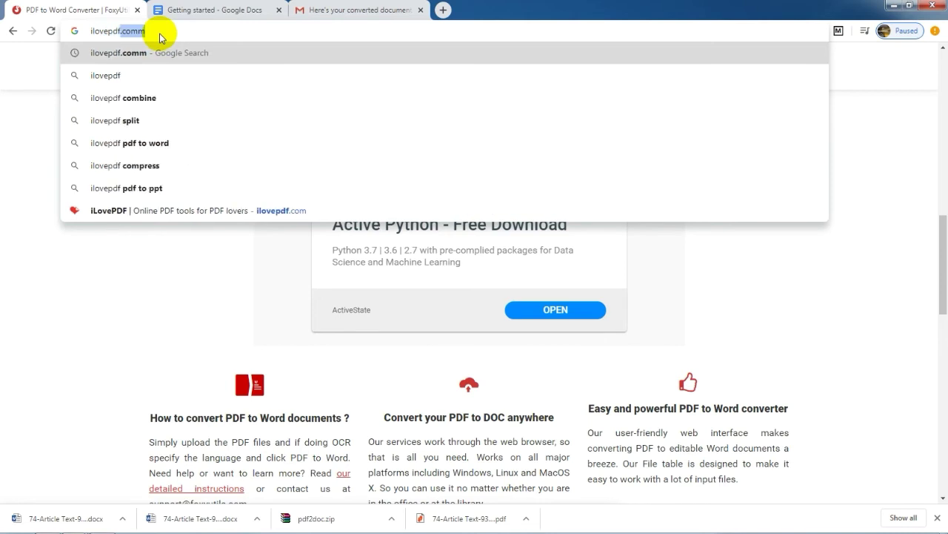
pyautogui.write('com')
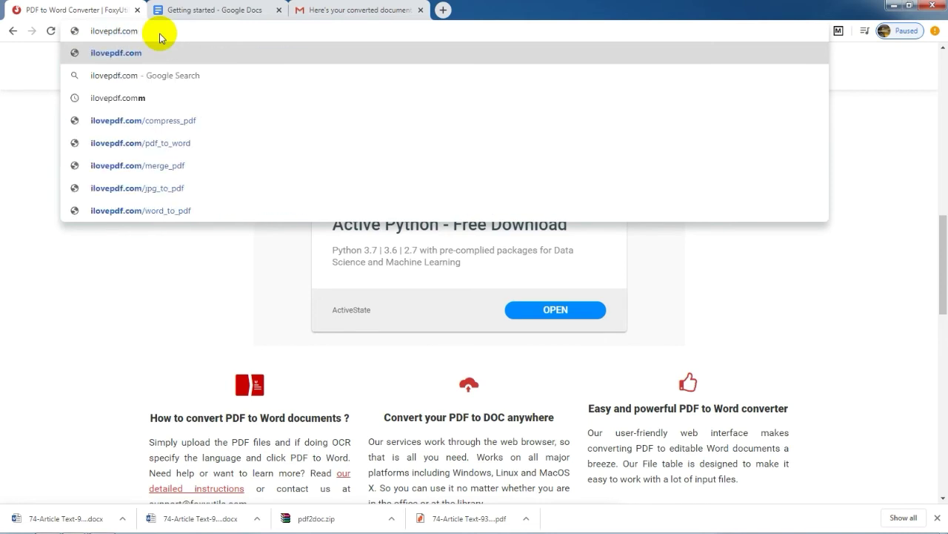
pyautogui.press('Return')
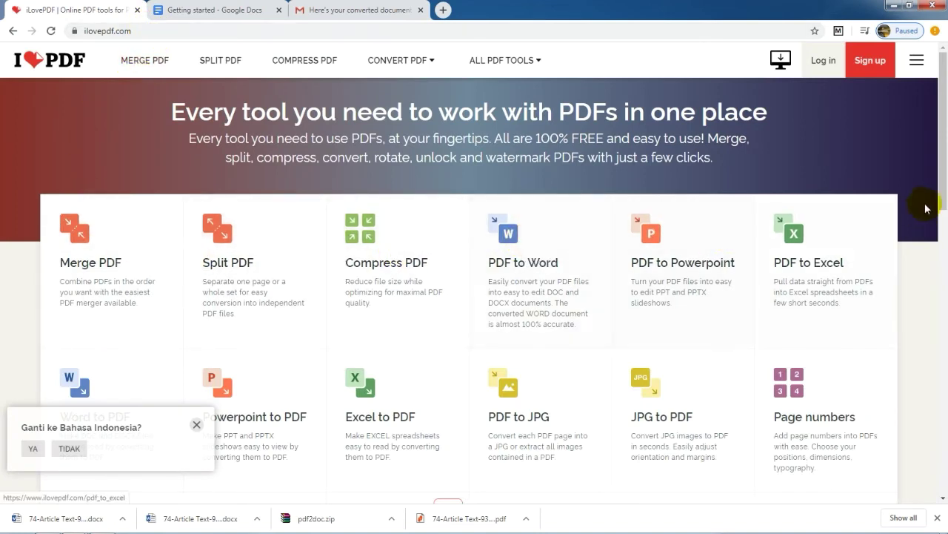
# Look through iLovePDF's home page, its PDF to JPG and PDF to Word converter pages, and return to the tool overview.
pyautogui.moveTo(942, 206); pyautogui.dragTo(945, 461)
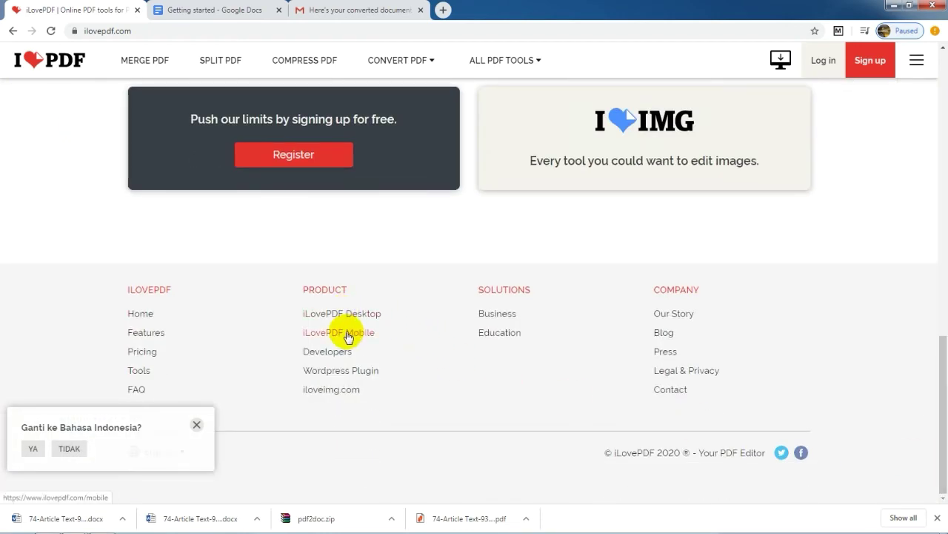
pyautogui.moveTo(939, 388); pyautogui.dragTo(943, 191)
pyautogui.click(539, 275)
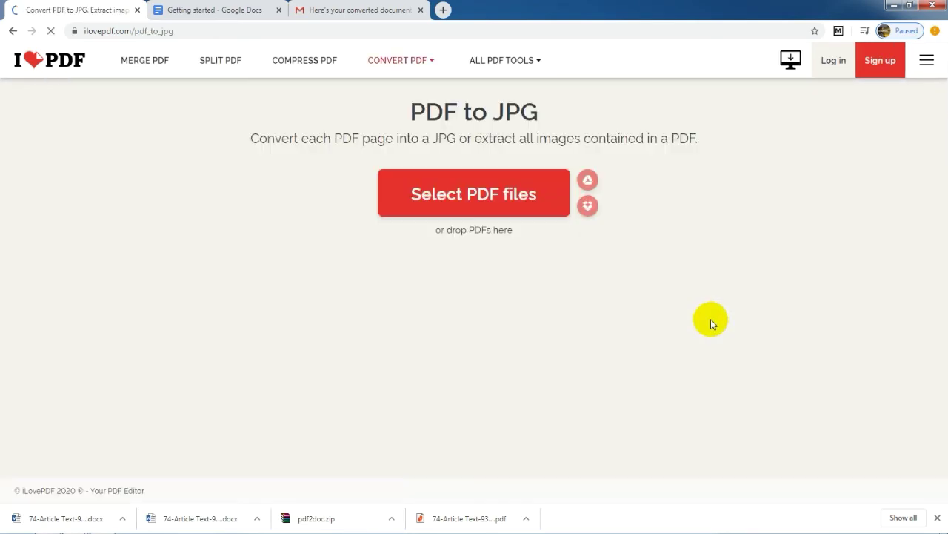
pyautogui.click(7, 32)
pyautogui.scroll(3, 938, 247)
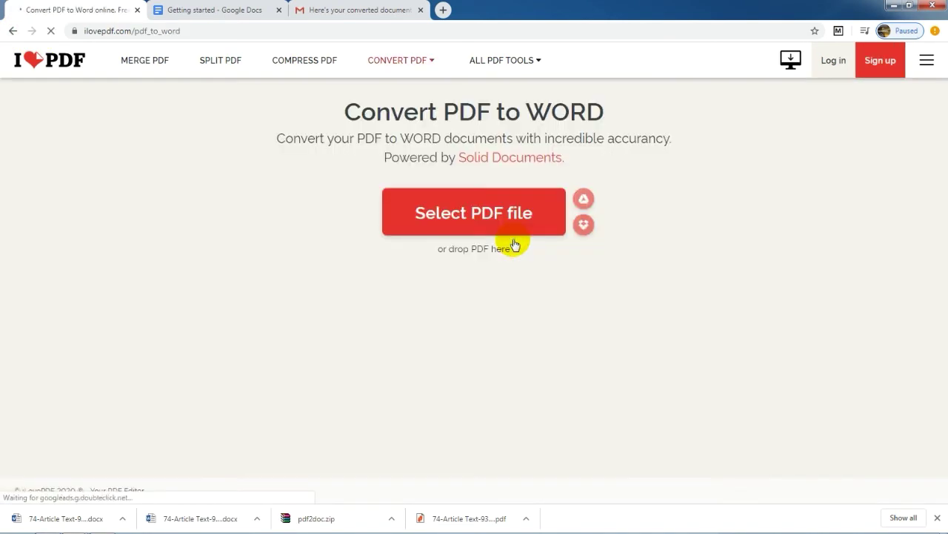
pyautogui.click(10, 31)
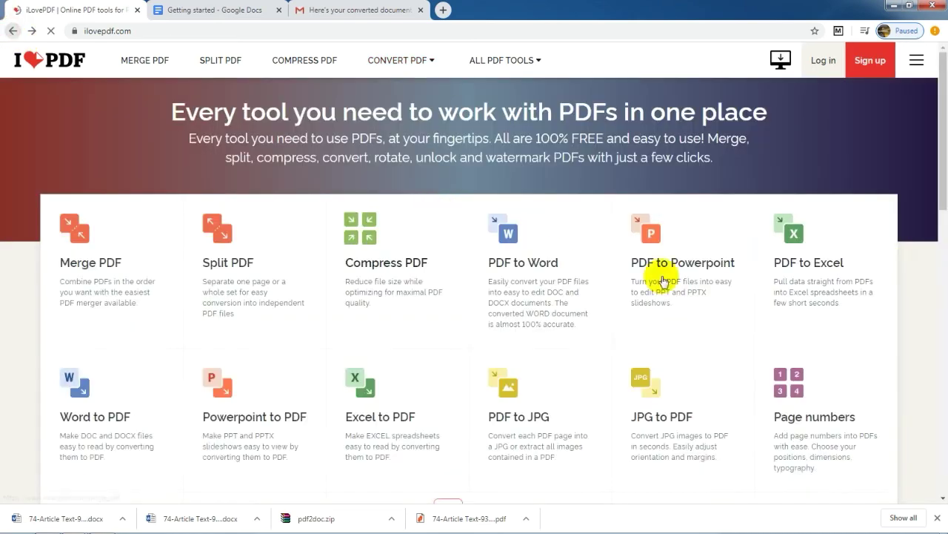
pyautogui.moveTo(942, 154); pyautogui.dragTo(942, 166)
# Load 74-Article Text-934-1-10-20181229.pdf into iLovePDF's PDF to Word converter and try to add MPSI_Project_02.pdf as a second file.
pyautogui.click(87, 338)
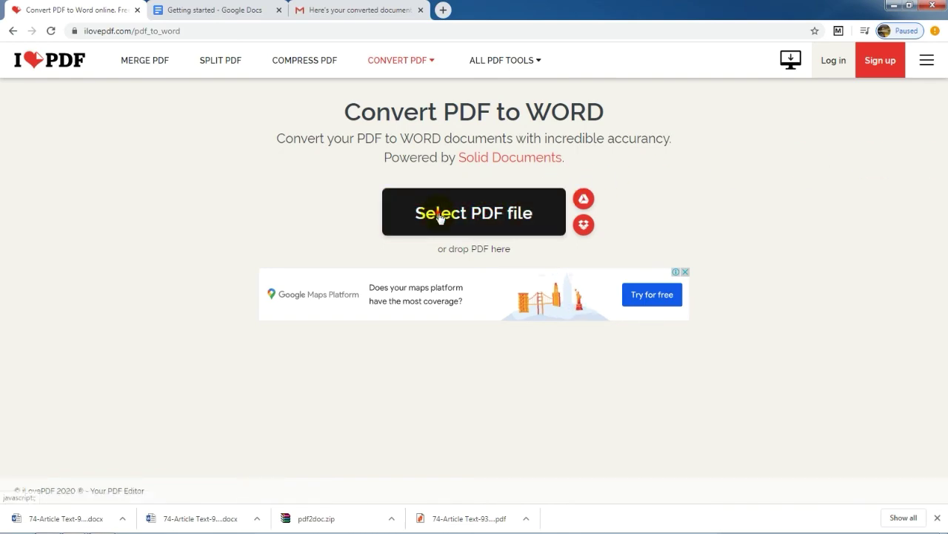
pyautogui.click(474, 215)
pyautogui.doubleClick(186, 190)
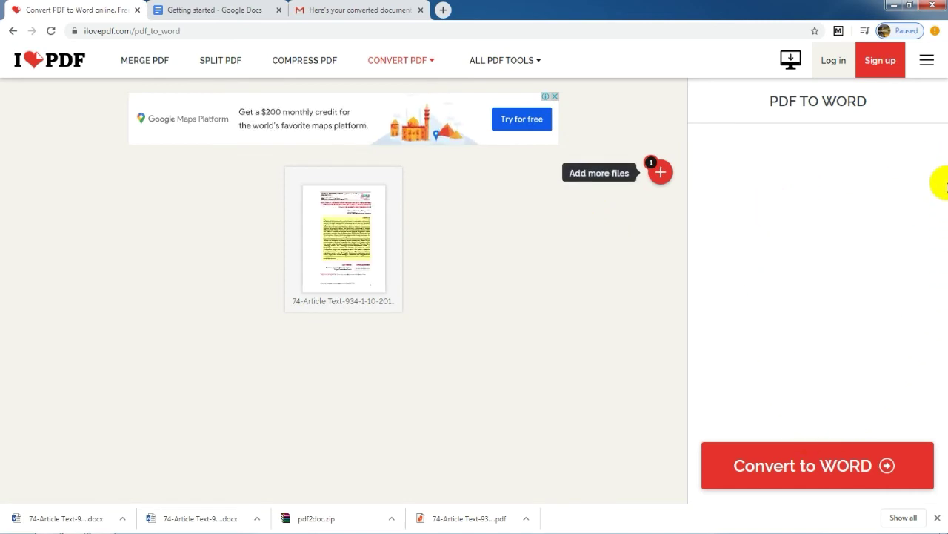
pyautogui.click(661, 174)
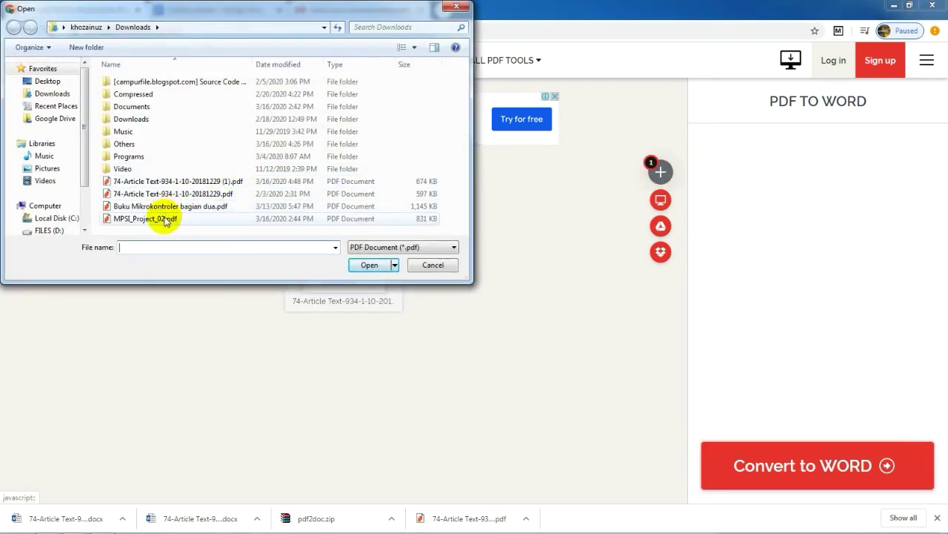
pyautogui.click(164, 218)
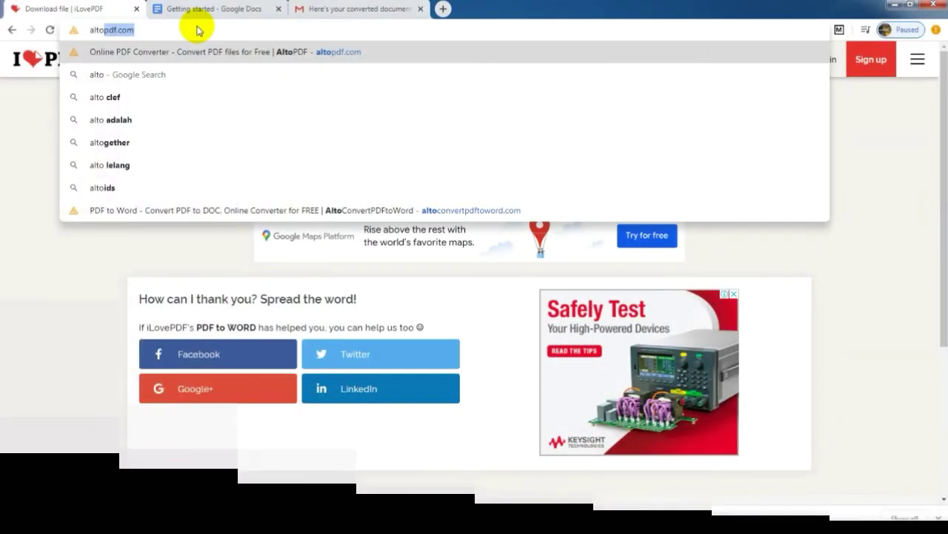
# Go to the altopdf.com website in the iLovePDF tab.
pyautogui.write('pdf.c')
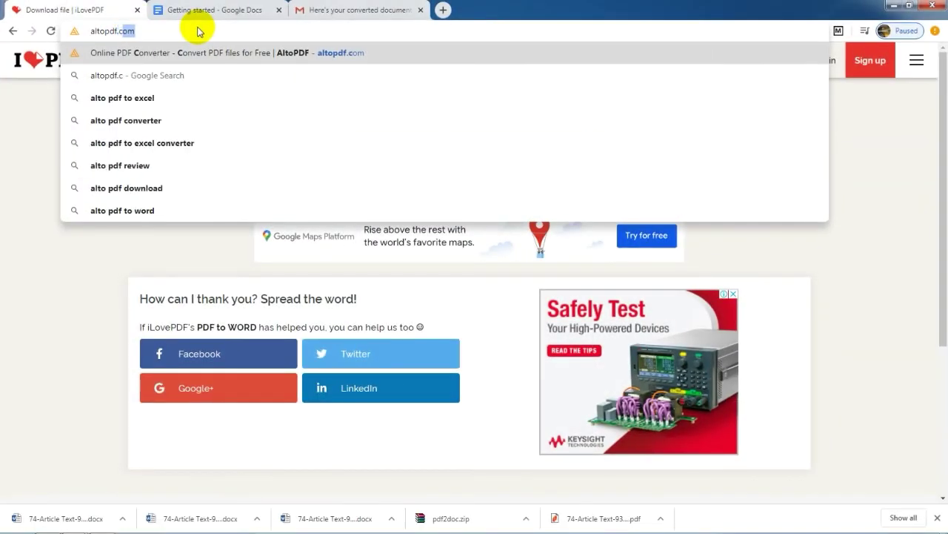
pyautogui.write('om')
pyautogui.press('Return')
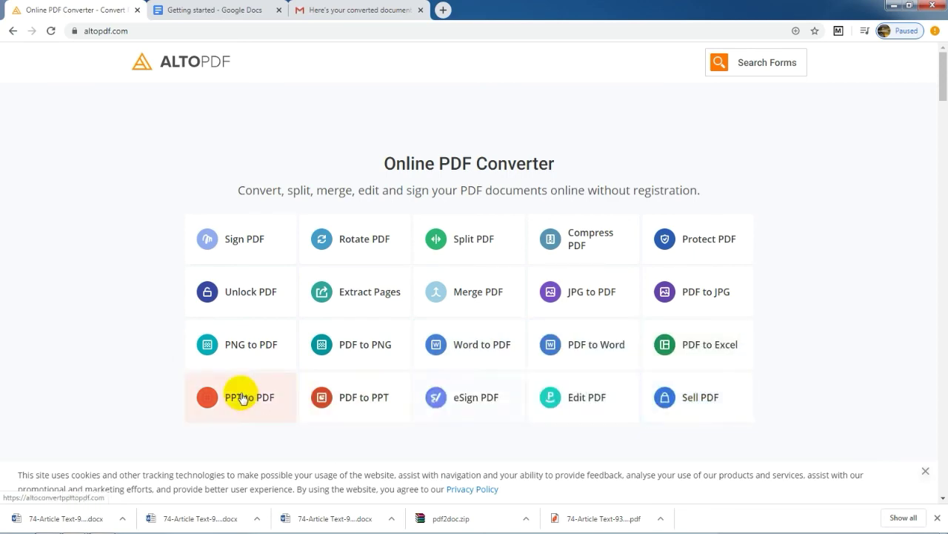
# Open AltoPDF's PDF to Word converter and upload 74-Article Text-934-1-10-20181229.pdf.
pyautogui.click(607, 341)
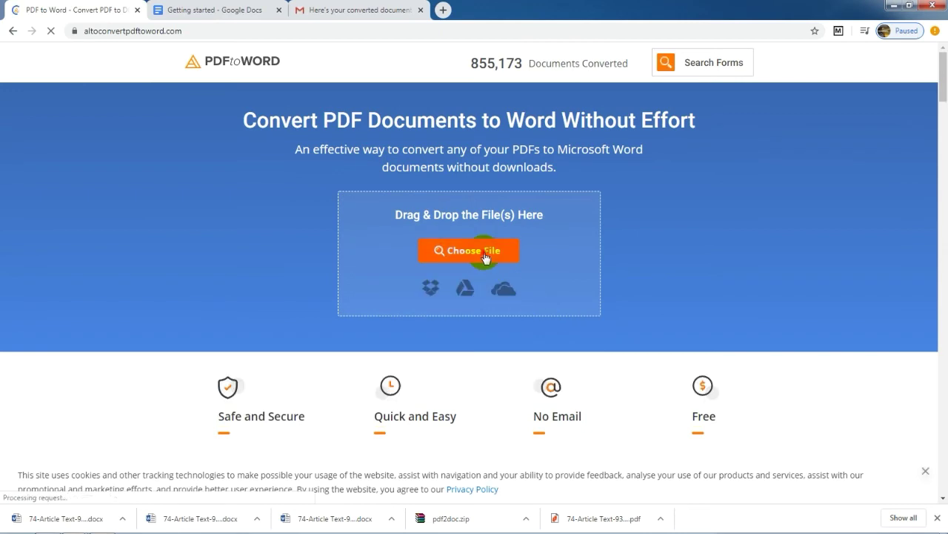
pyautogui.click(485, 257)
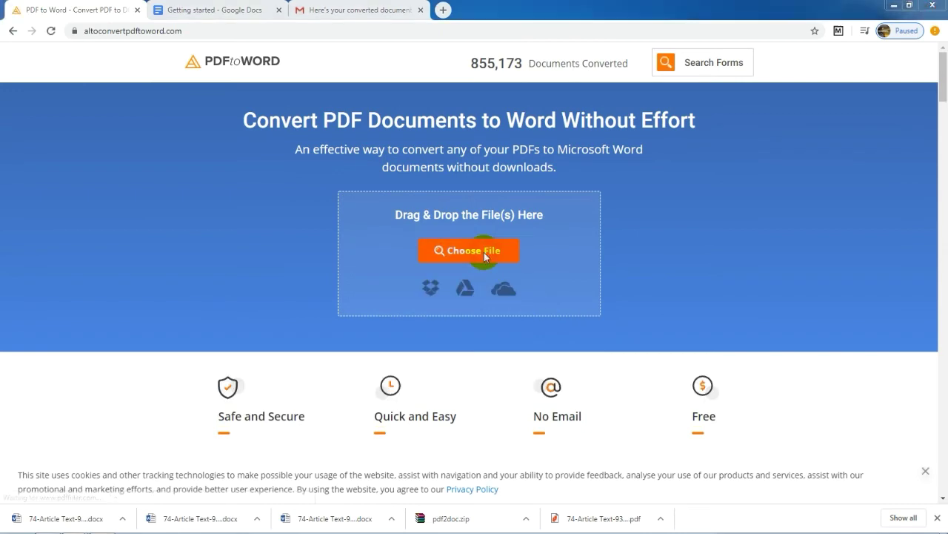
pyautogui.click(176, 194)
pyautogui.doubleClick(177, 194)
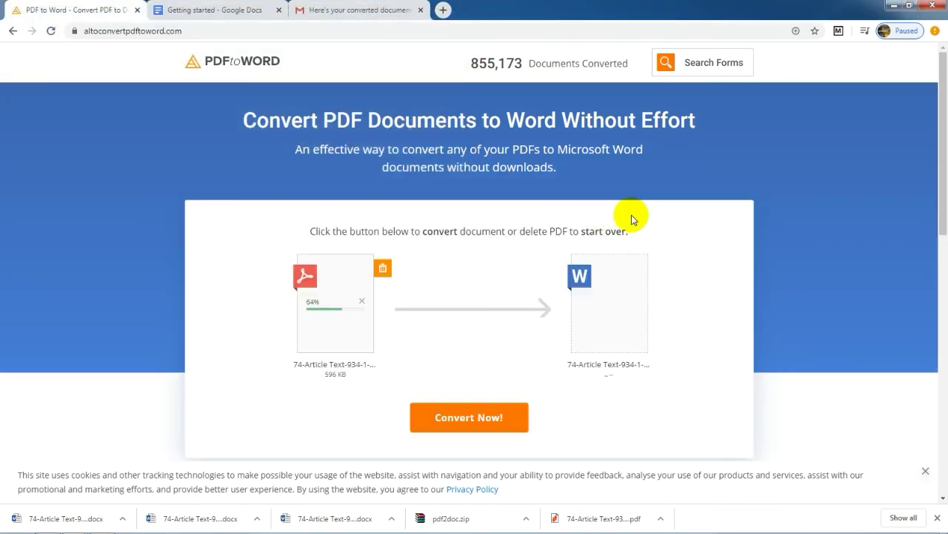
# Examine the tool categories under Solve all your PDF problems, from View & Edit to Mac PDF Converter, and return to the uploaded file.
pyautogui.moveTo(941, 144); pyautogui.dragTo(943, 413)
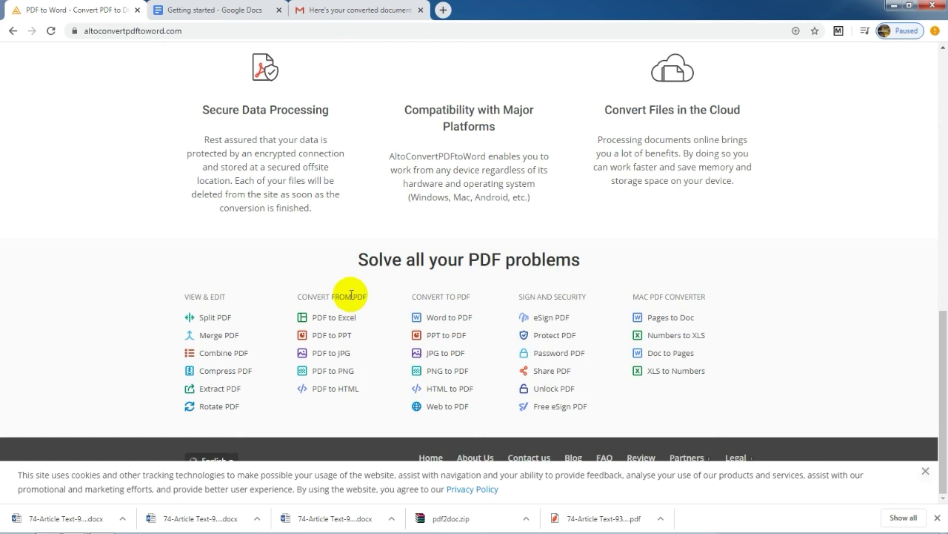
pyautogui.moveTo(290, 297); pyautogui.dragTo(368, 297)
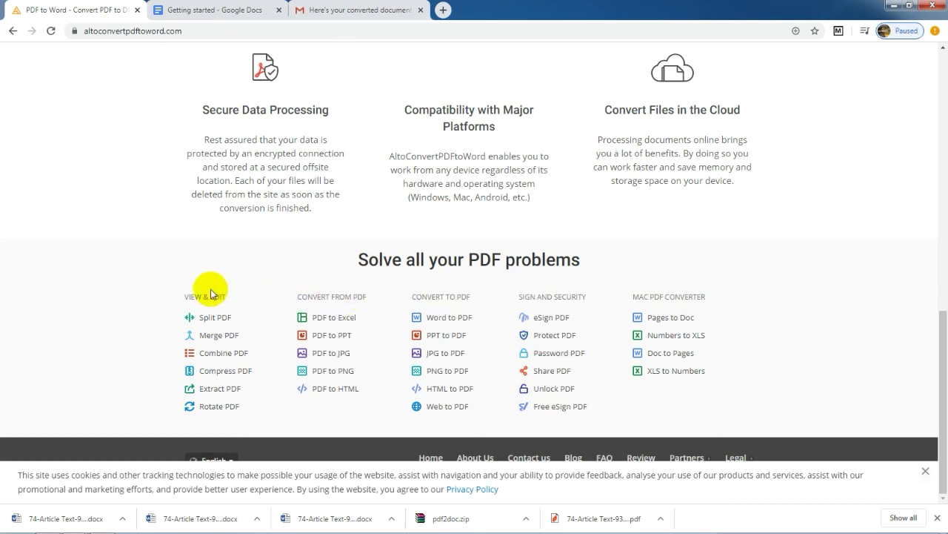
pyautogui.moveTo(208, 297); pyautogui.dragTo(226, 300)
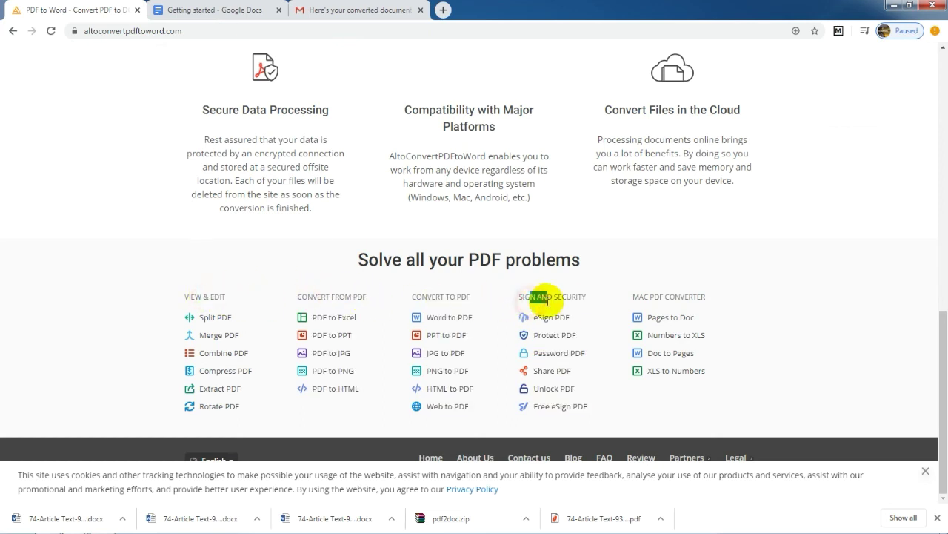
pyautogui.moveTo(422, 298); pyautogui.dragTo(467, 298)
pyautogui.moveTo(645, 298); pyautogui.dragTo(688, 297)
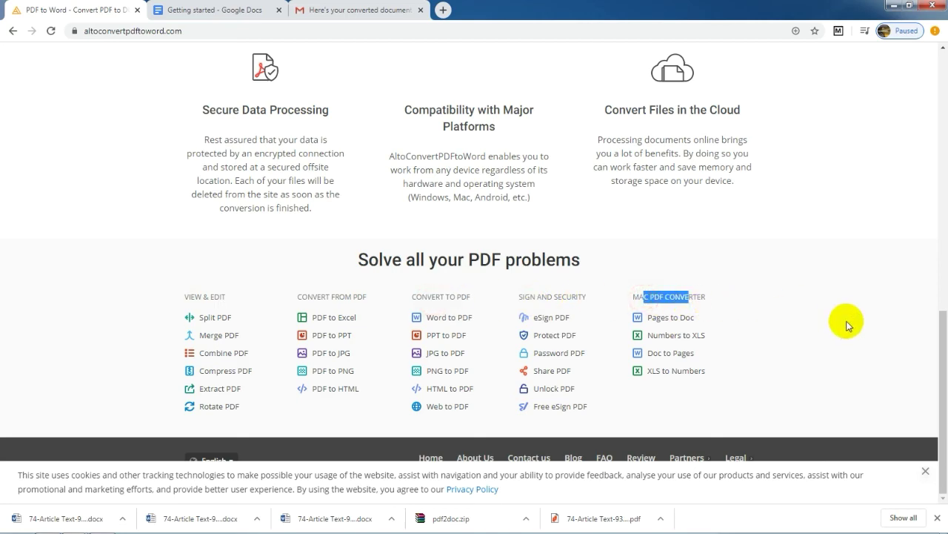
pyautogui.moveTo(941, 357); pyautogui.dragTo(945, 332)
pyautogui.scroll(3, 938, 148)
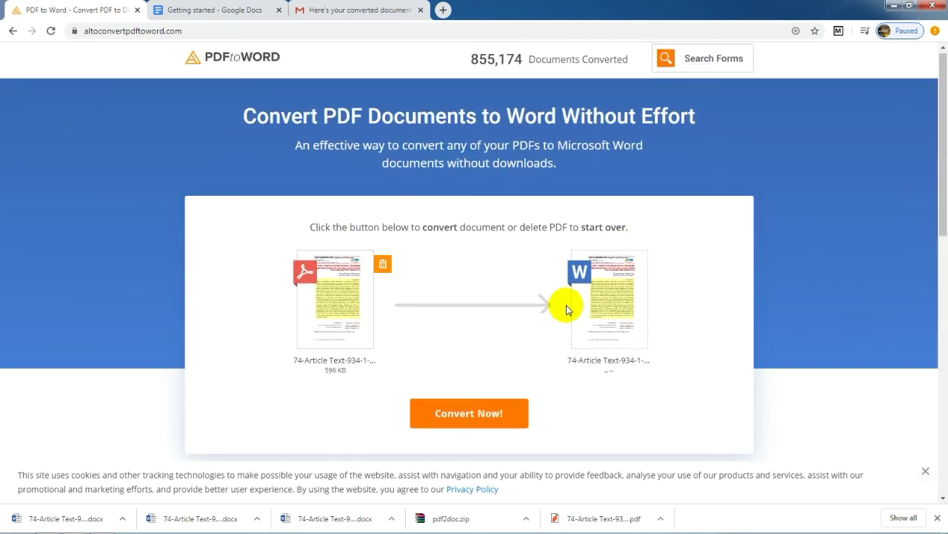
# Convert the uploaded PDF to Word and download the converted DOCX, dismissing the Trustpilot rating request.
pyautogui.click(452, 420)
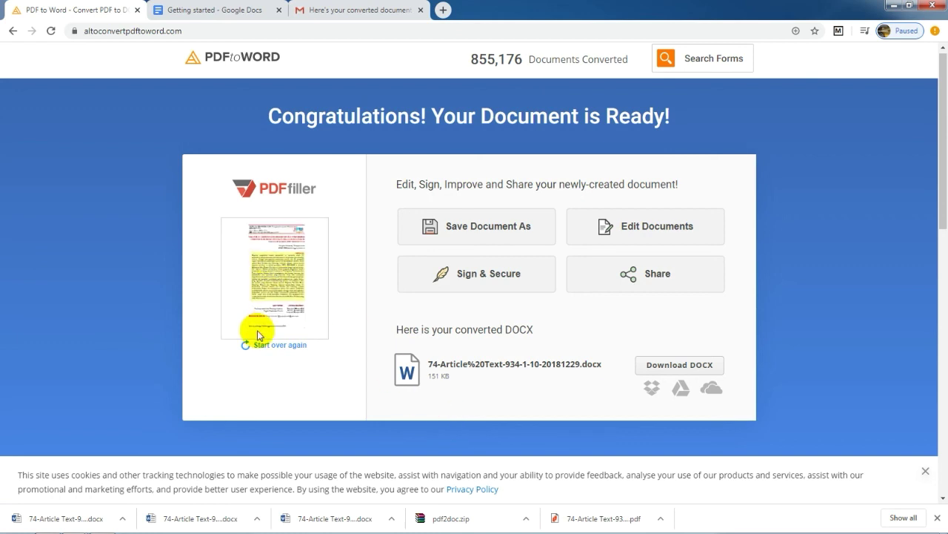
pyautogui.click(486, 229)
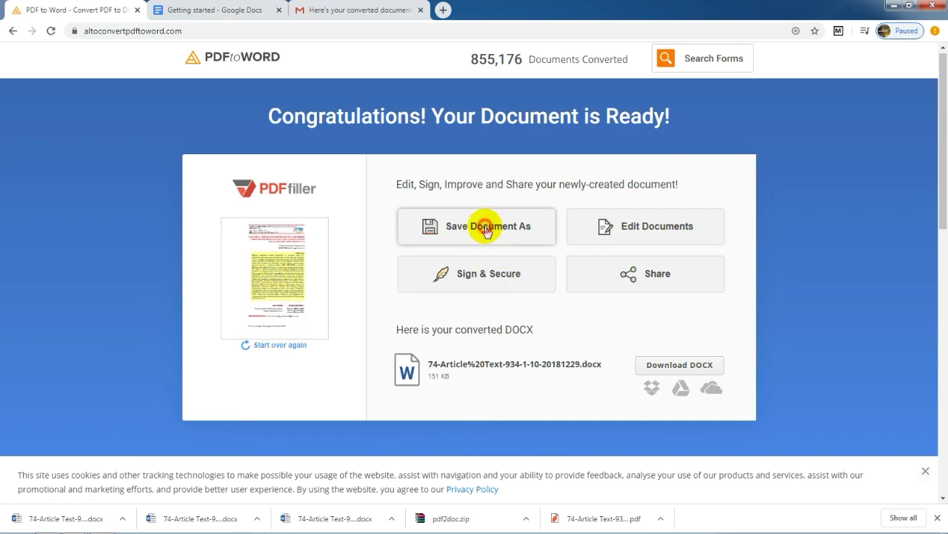
pyautogui.moveTo(486, 229); pyautogui.dragTo(529, 415)
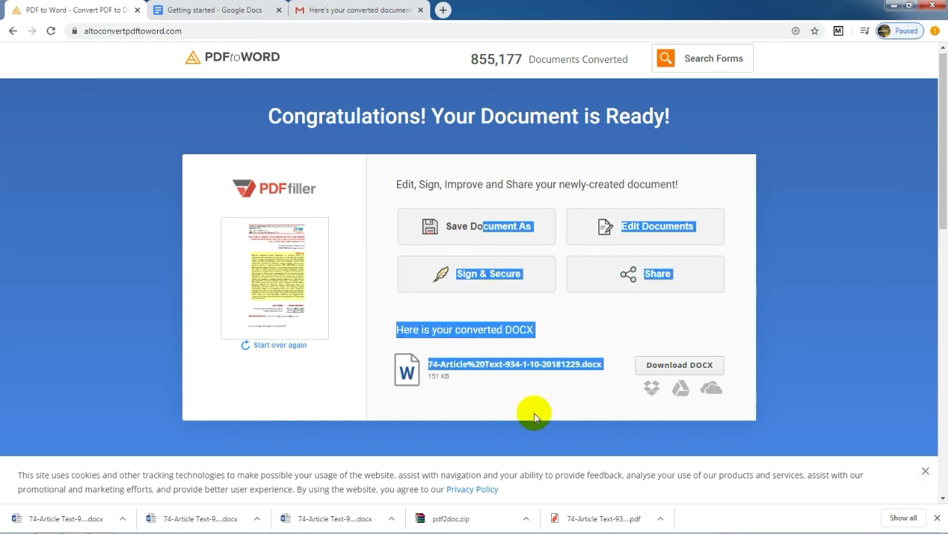
pyautogui.click(544, 405)
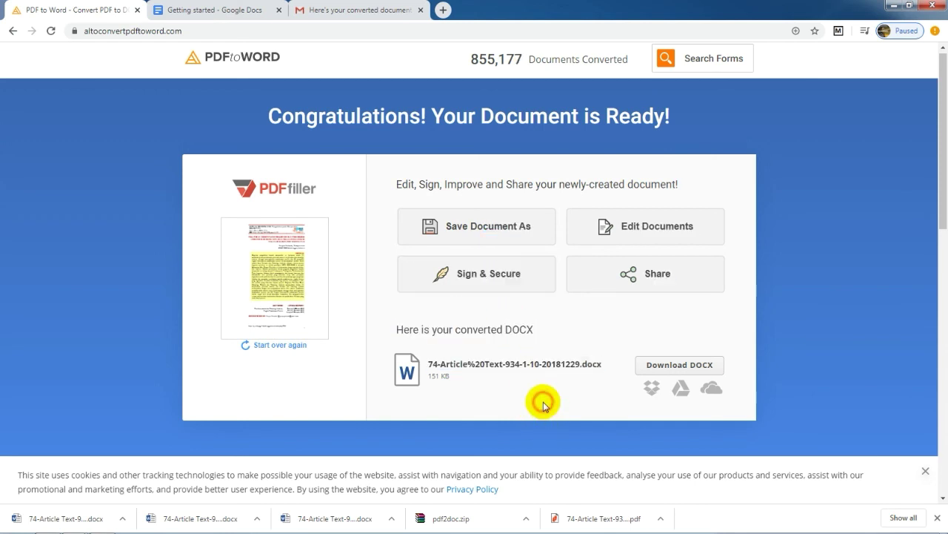
pyautogui.click(697, 370)
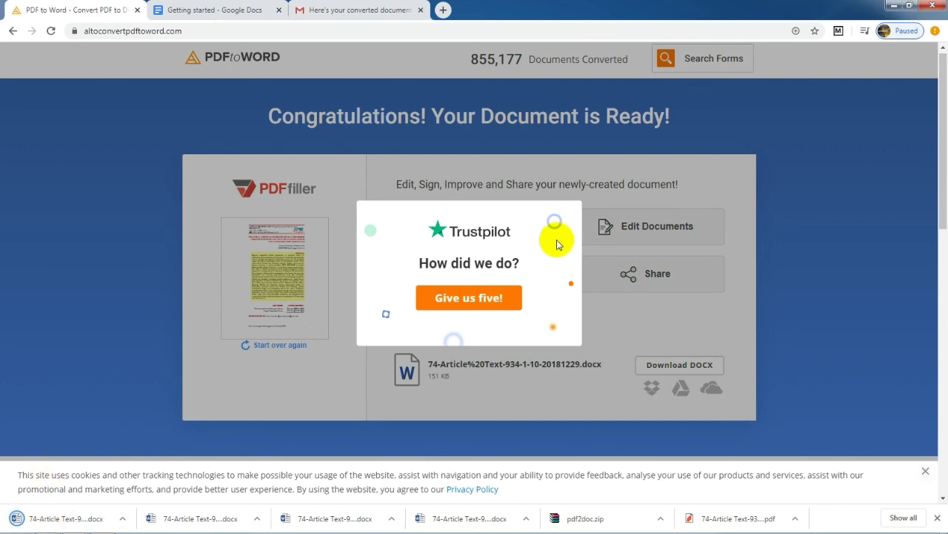
pyautogui.click(551, 406)
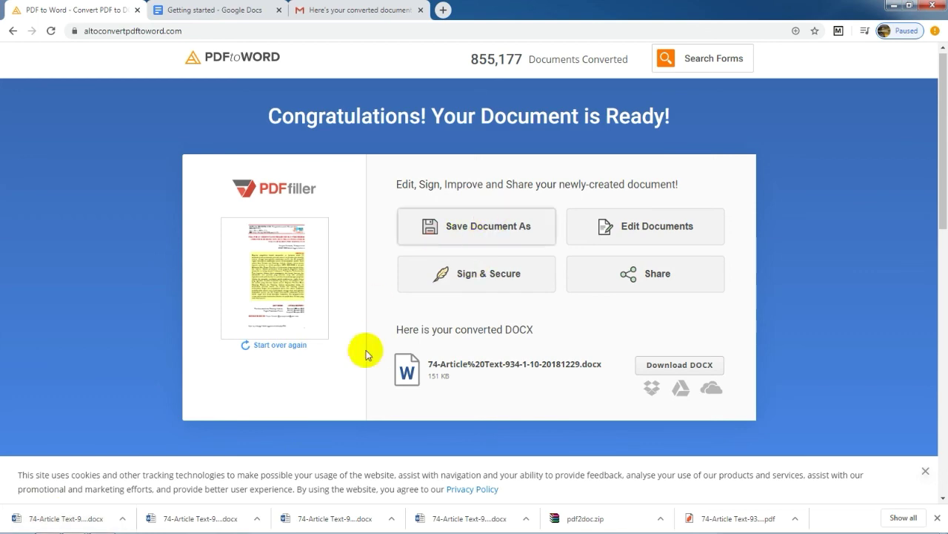
# Bring up the Notepad list of reviewed PDF converters and minimize the browser behind it.
pyautogui.scroll(-5, 461, 212)
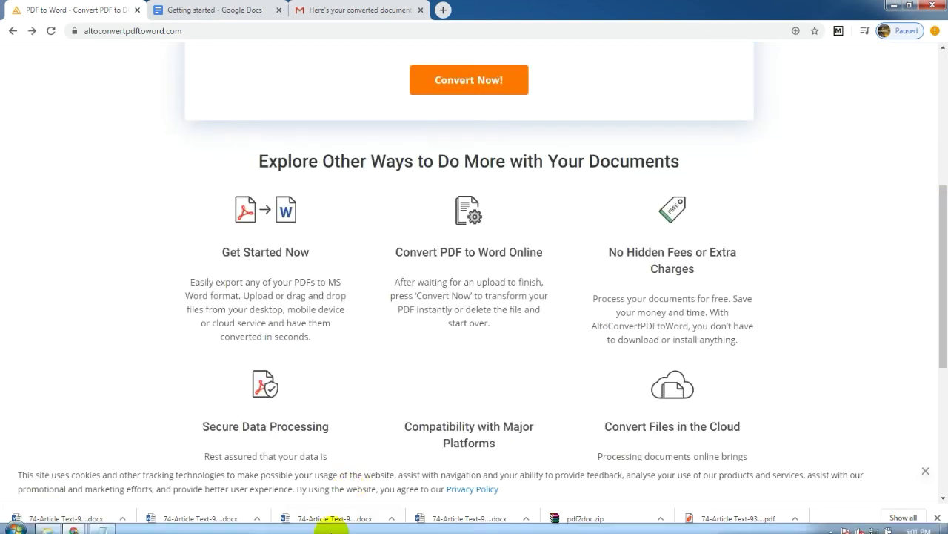
pyautogui.click(104, 523)
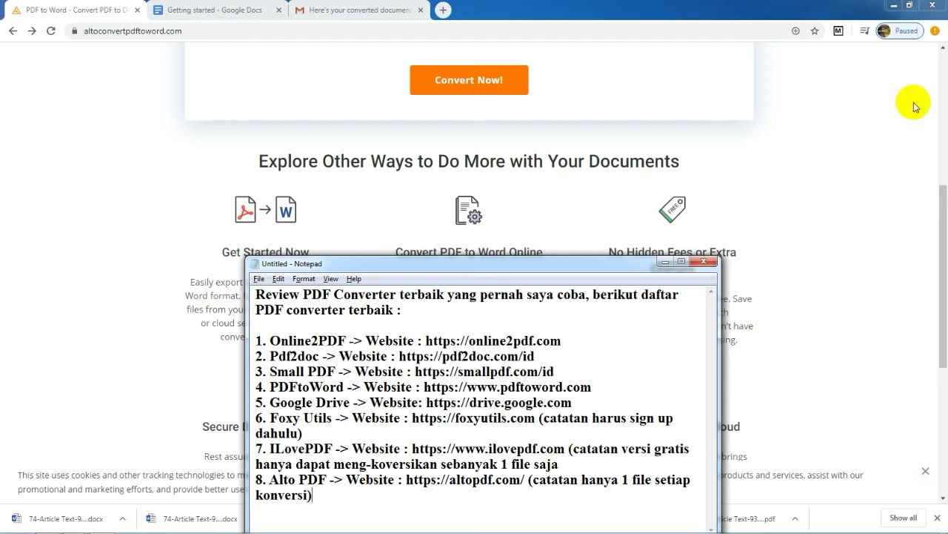
pyautogui.click(901, 6)
pyautogui.click(899, 6)
pyautogui.rightClick(453, 138)
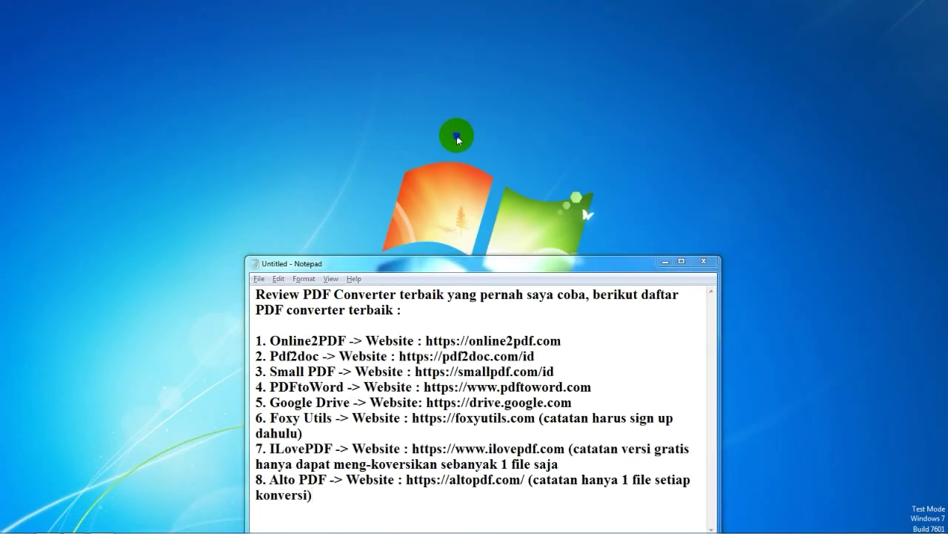
pyautogui.click(488, 169)
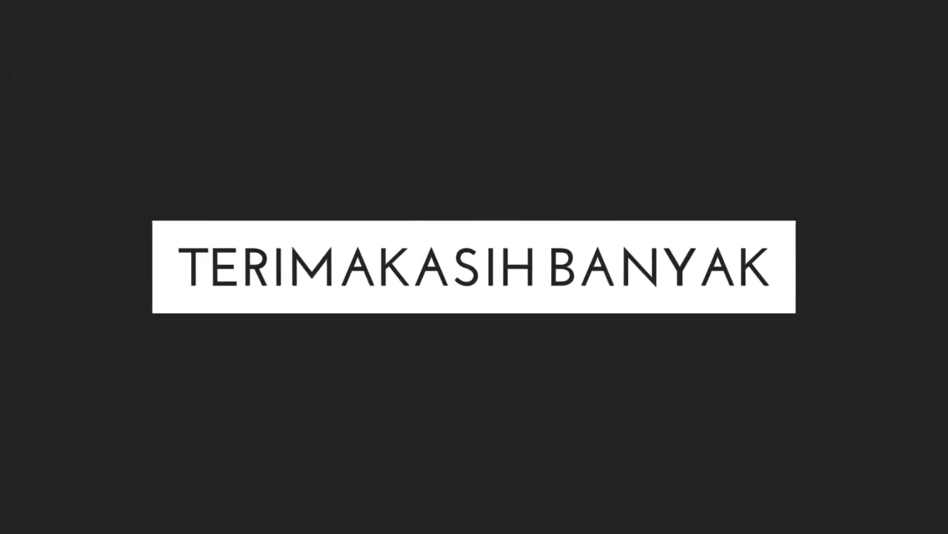